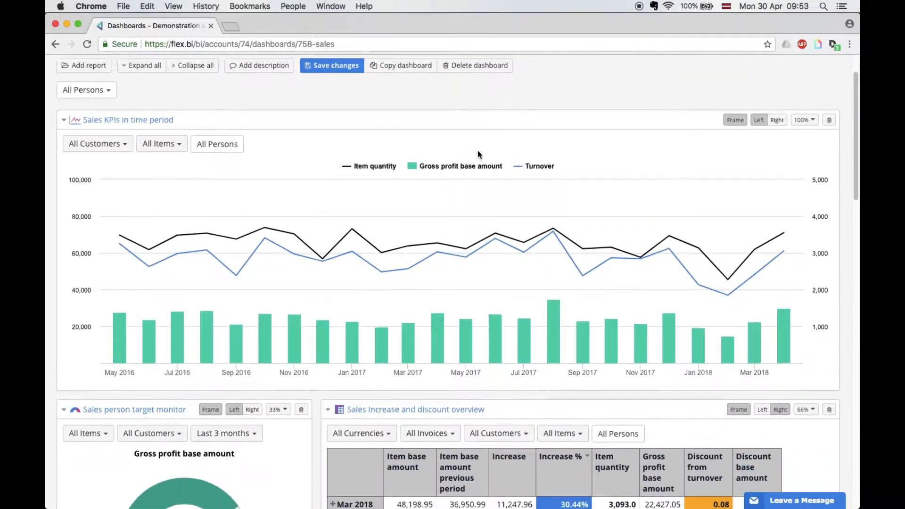
# Step: Open the Customer / Customer Group Statistics in time period report from the sales dashboard and look it over
pyautogui.scroll(-5, 477, 151)
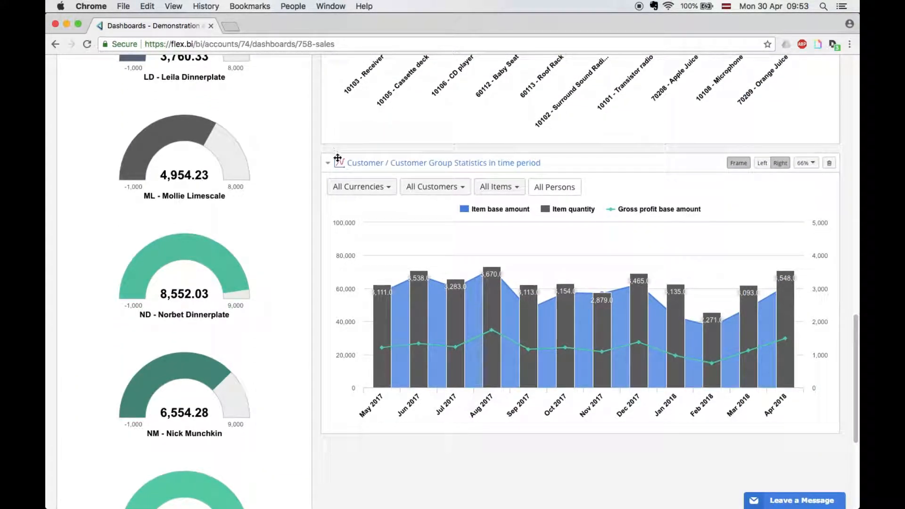
pyautogui.click(424, 163)
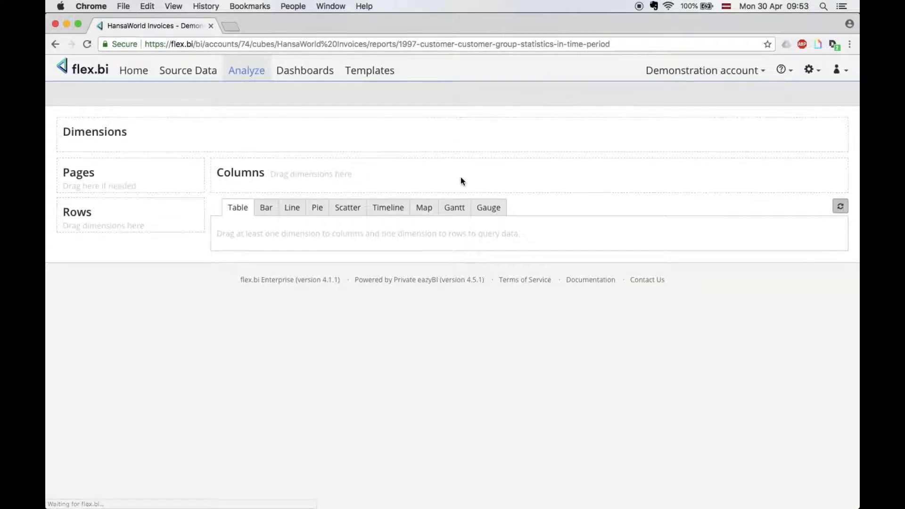
pyautogui.scroll(-3, 452, 195)
pyautogui.scroll(3, 452, 195)
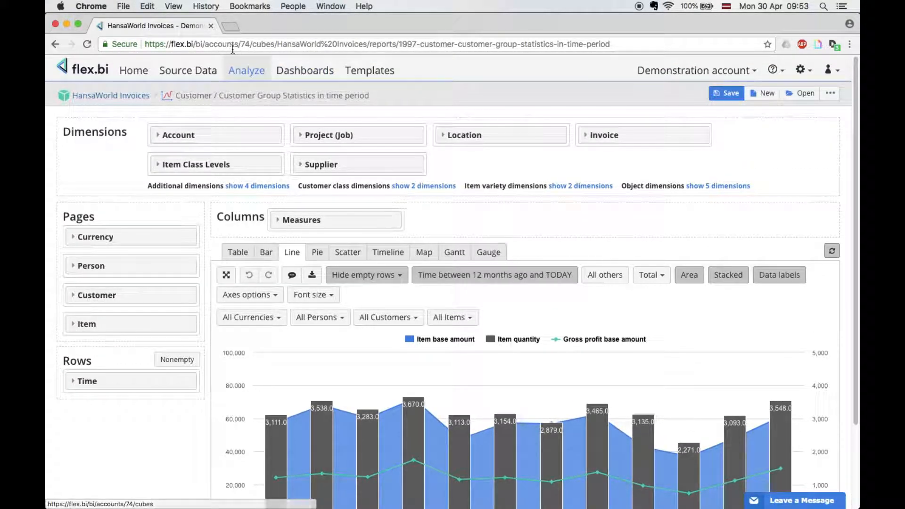
# Step: Search the HansaWorld Invoices cube's reports for "cus" and open Customer / Customer Group Statistics in time period
pyautogui.click(245, 75)
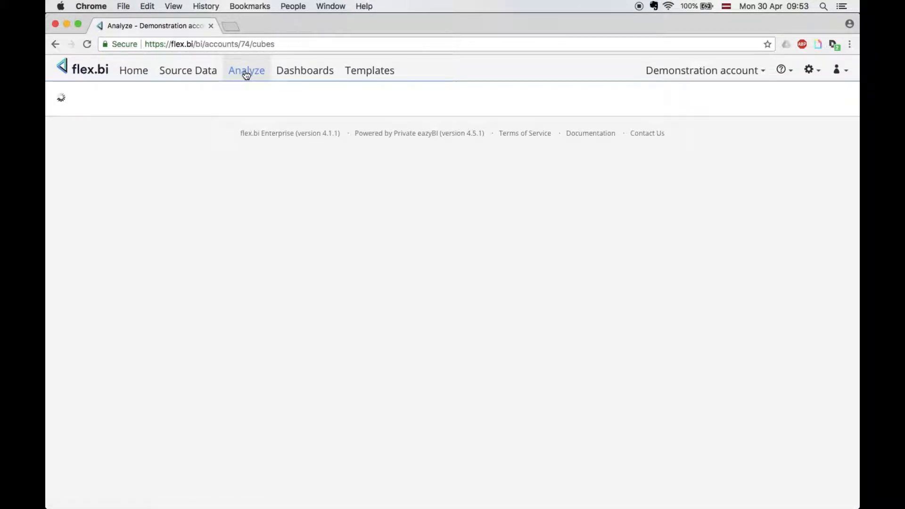
pyautogui.scroll(-2, 372, 252)
pyautogui.scroll(-4, 372, 252)
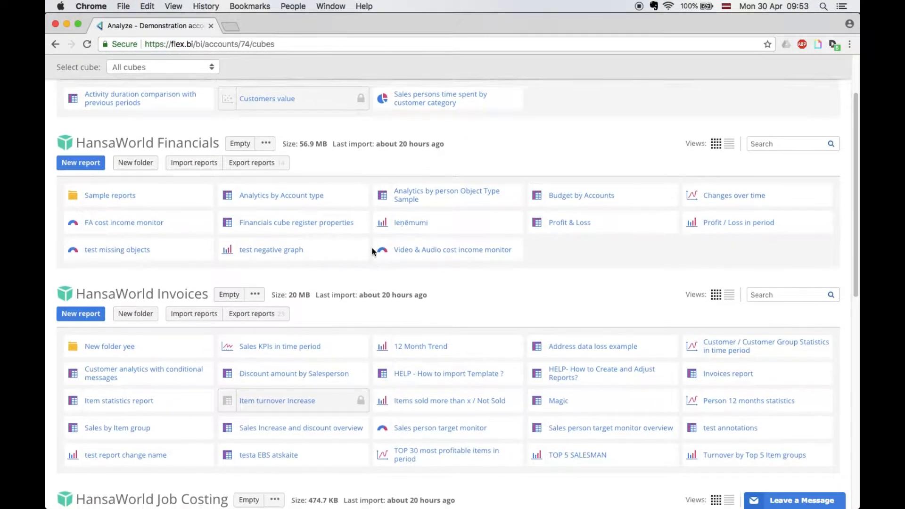
pyautogui.moveTo(77, 242); pyautogui.dragTo(208, 242)
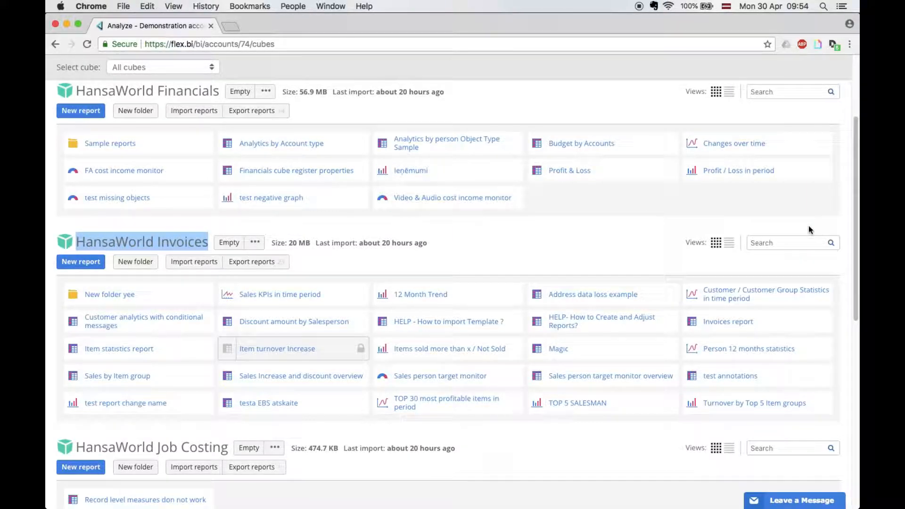
pyautogui.click(795, 239)
pyautogui.write('cus')
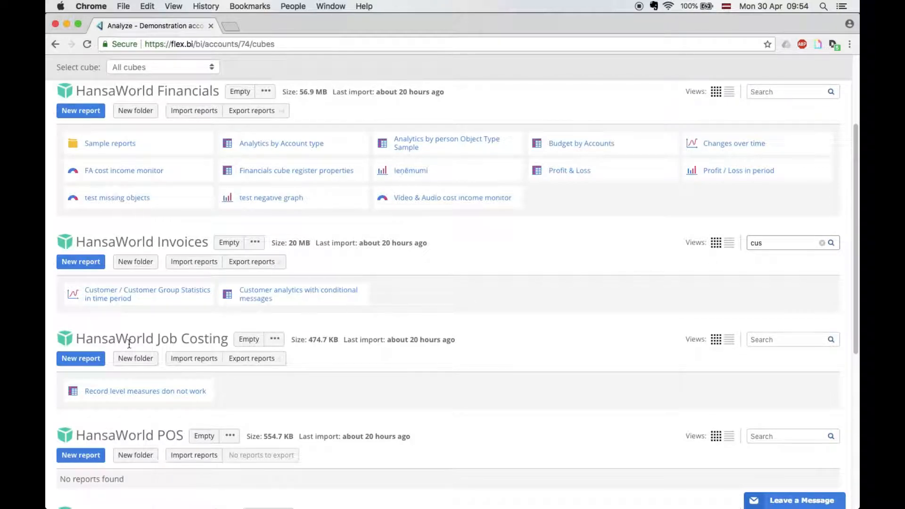
pyautogui.click(117, 293)
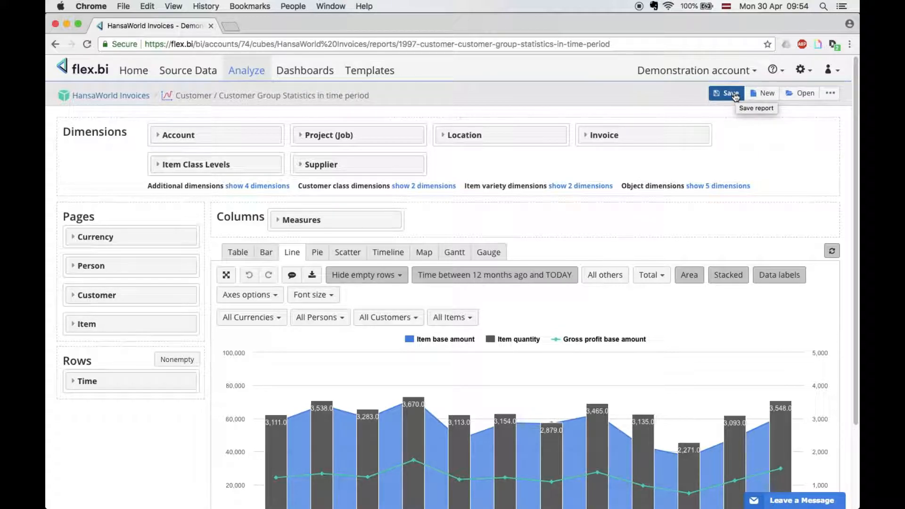
# Step: Save the report as a new copy named "Customer / Customer Group Statistics in time period MY SPECIAL" in the Home folder
pyautogui.click(732, 94)
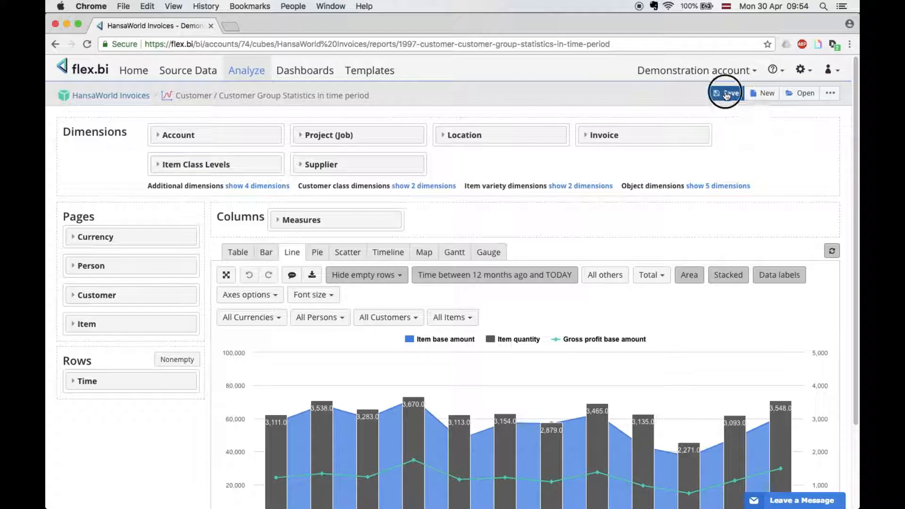
pyautogui.write('MY SPECIAL')
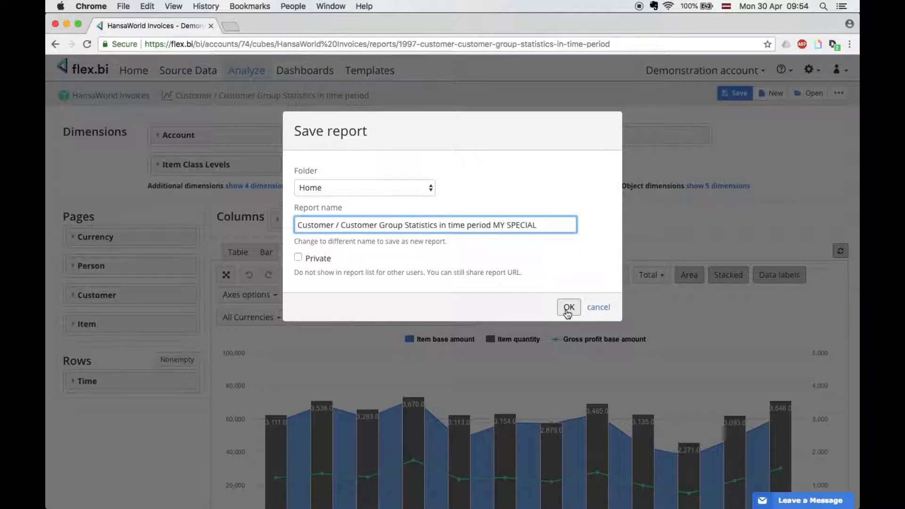
pyautogui.click(568, 308)
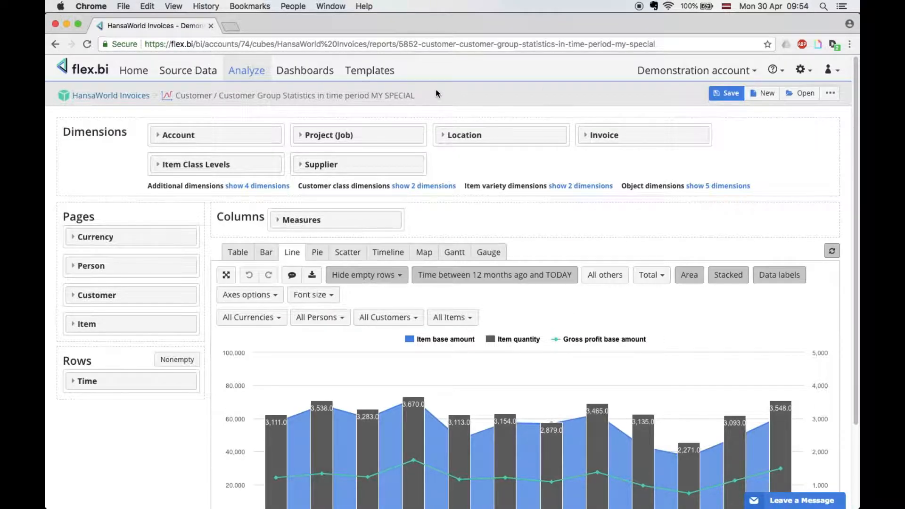
# Step: Save the MY SPECIAL report as private
pyautogui.click(728, 100)
pyautogui.click(298, 257)
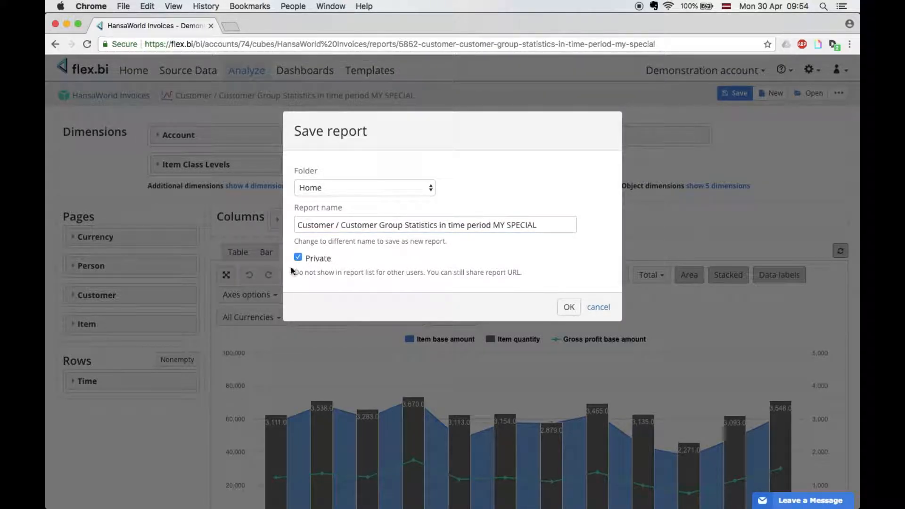
pyautogui.click(569, 307)
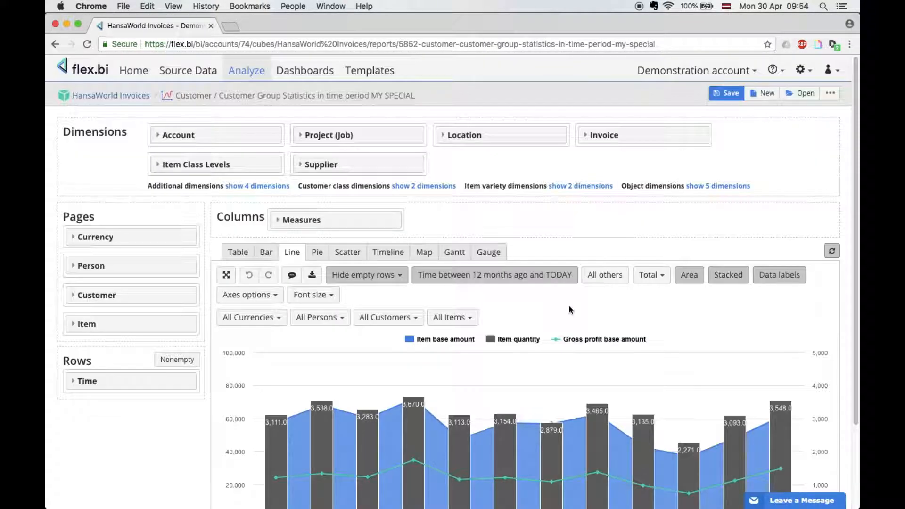
# Step: Rename the report to "Customer / Customer Group Statistics in time period MY SPECIAL 222"
pyautogui.click(830, 93)
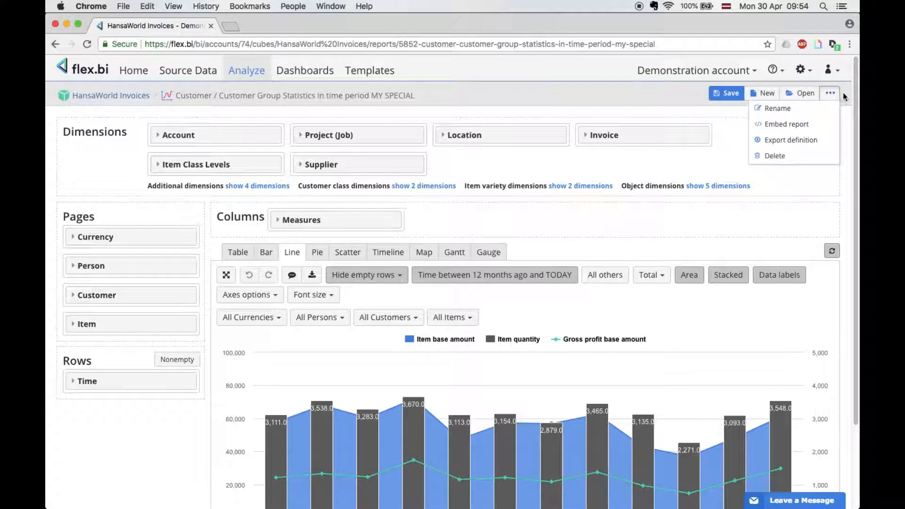
pyautogui.click(804, 107)
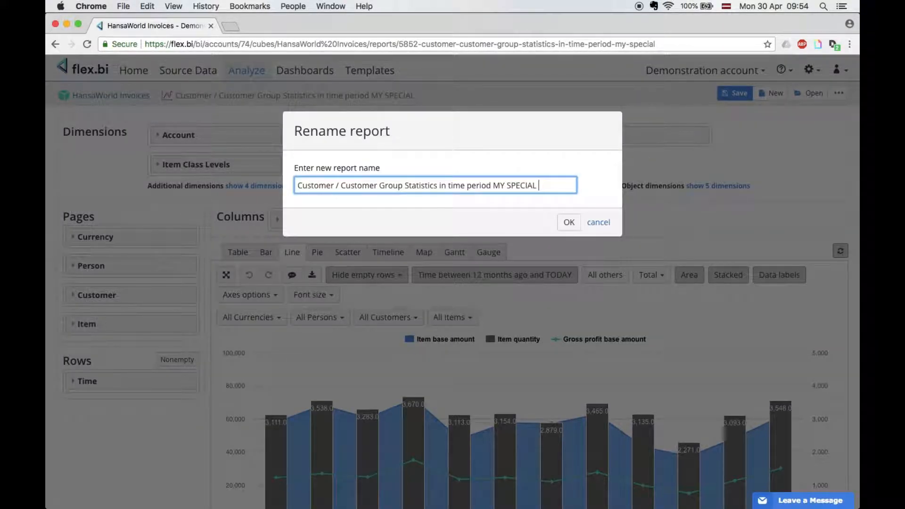
pyautogui.click(564, 225)
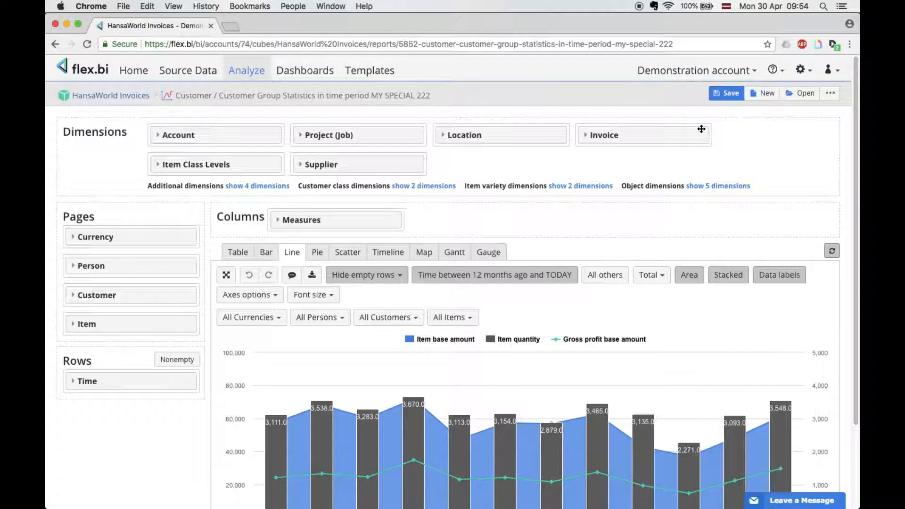
# Step: Switch the report from the line chart to the table view
pyautogui.scroll(-3, 701, 129)
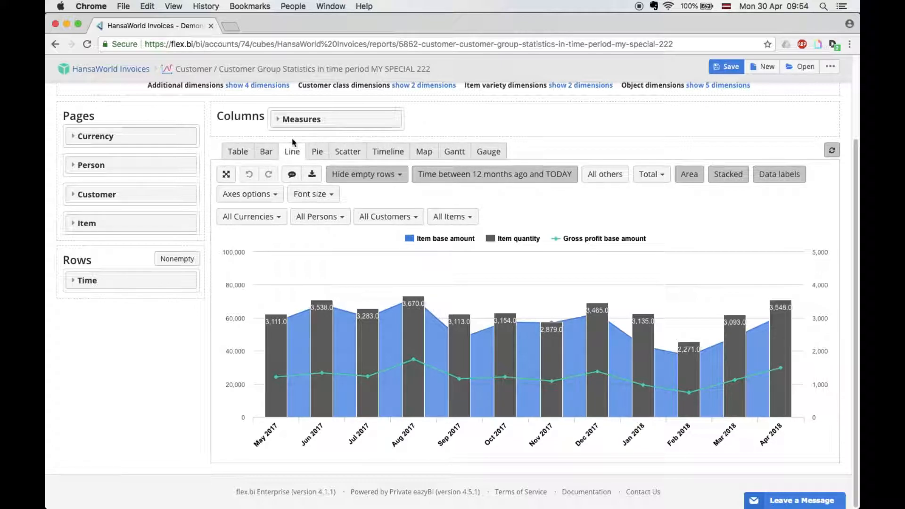
pyautogui.click(245, 157)
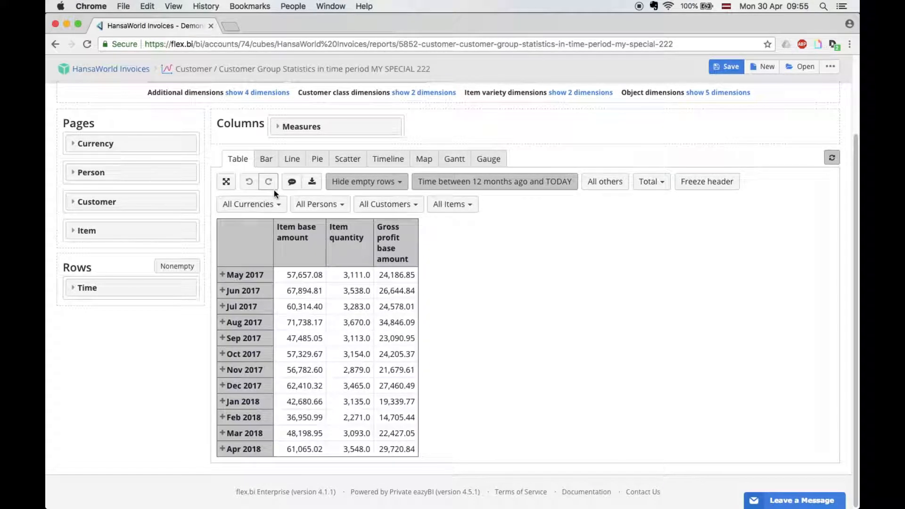
pyautogui.click(330, 235)
pyautogui.click(483, 249)
# Step: Create a conditional cell formatting rule for the Item quantity column with a minimum of 2000 and a maximum of 3000
pyautogui.click(340, 231)
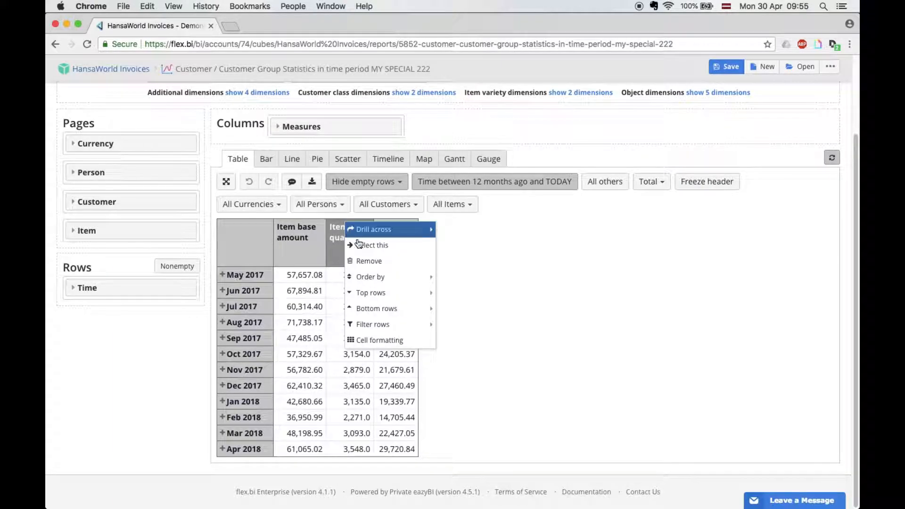
pyautogui.click(386, 345)
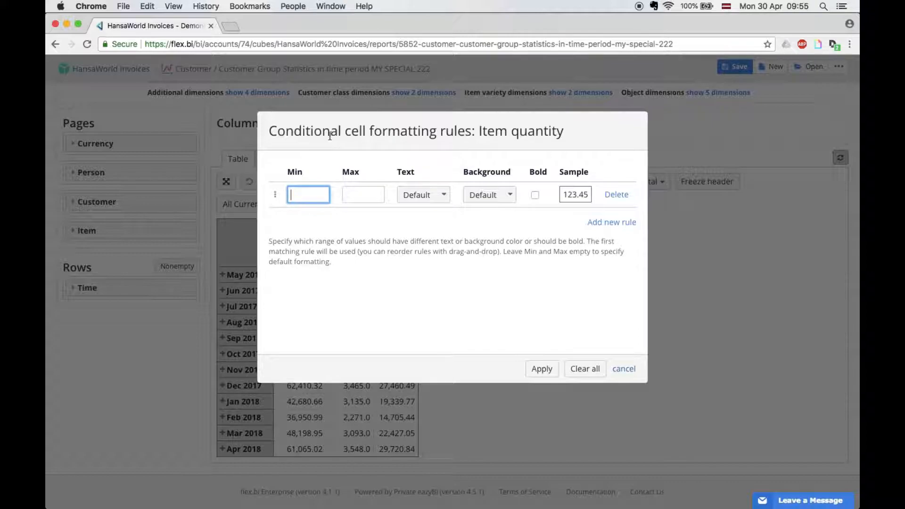
pyautogui.click(298, 195)
pyautogui.write('299')
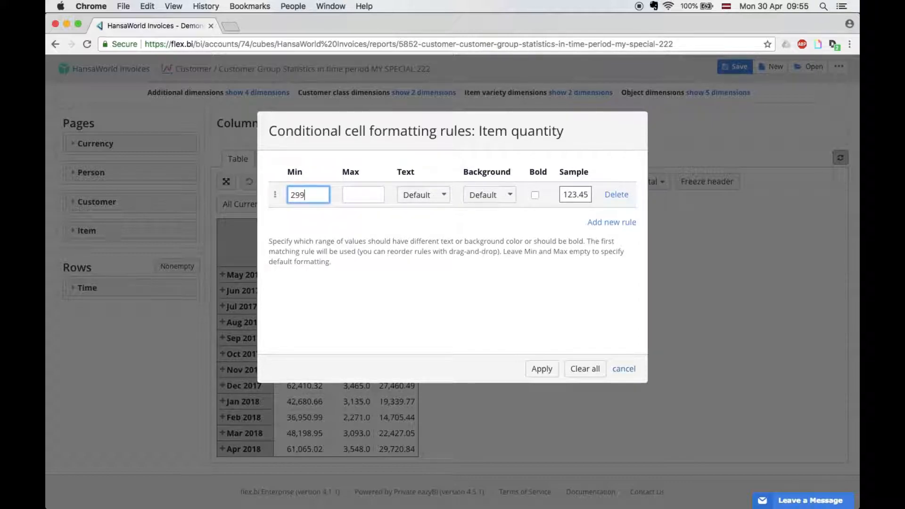
pyautogui.press('BackSpace')
pyautogui.press('BackSpace')
pyautogui.write('000')
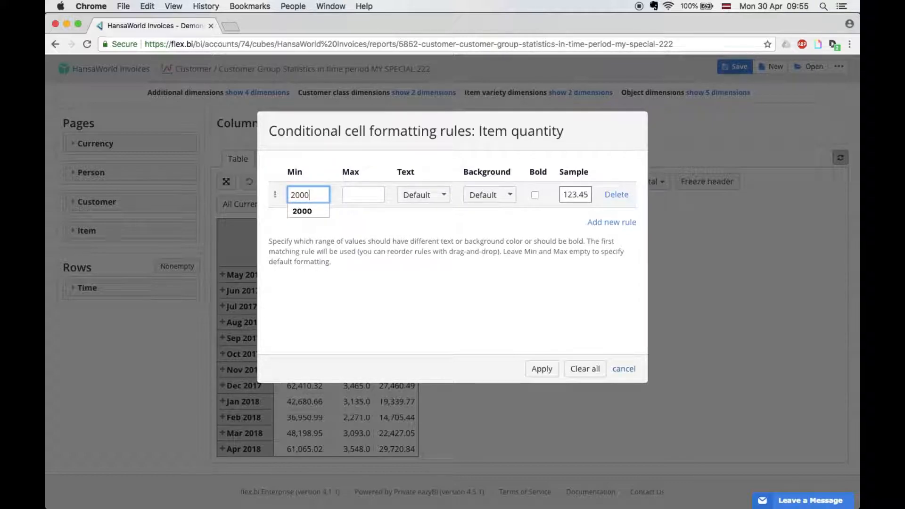
pyautogui.press('Tab')
pyautogui.write('300')
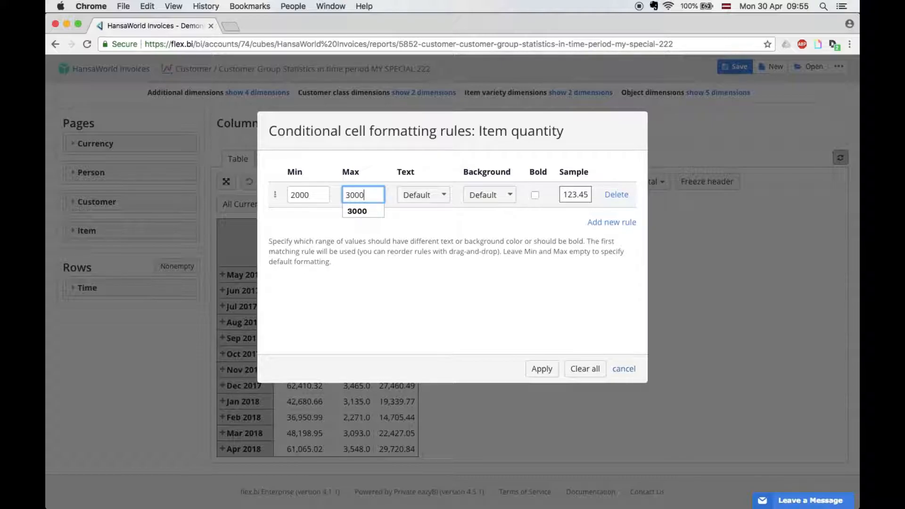
# Step: Give the Item quantity rule near-black bold text on a green background, and apply the formatting
pyautogui.click(418, 195)
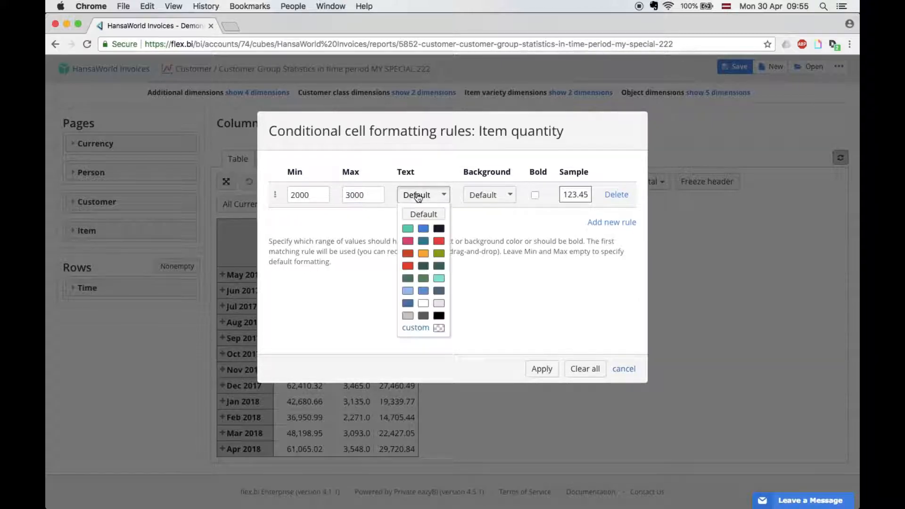
pyautogui.click(307, 195)
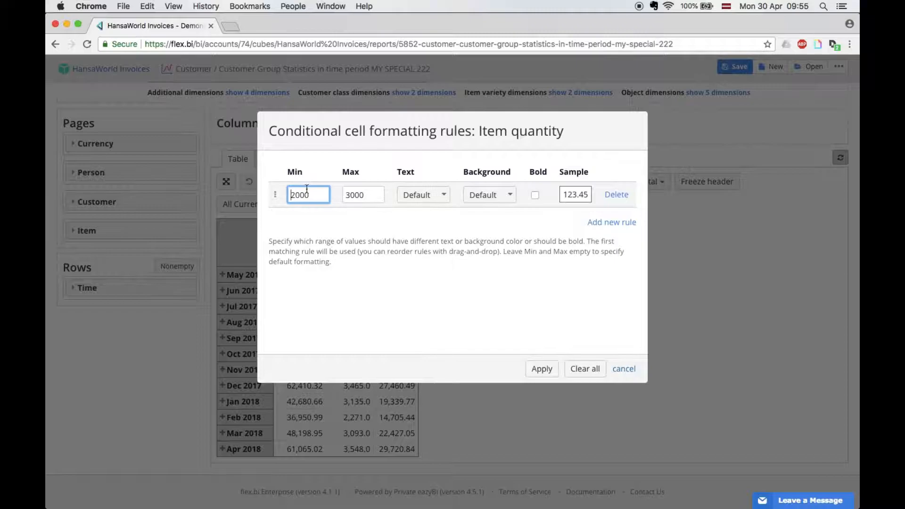
pyautogui.doubleClick(361, 195)
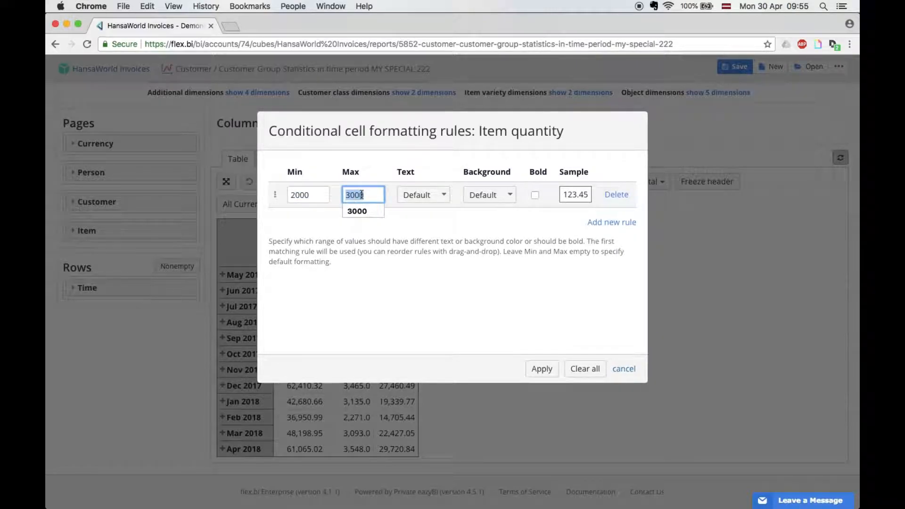
pyautogui.moveTo(560, 130); pyautogui.dragTo(479, 134)
pyautogui.click(416, 196)
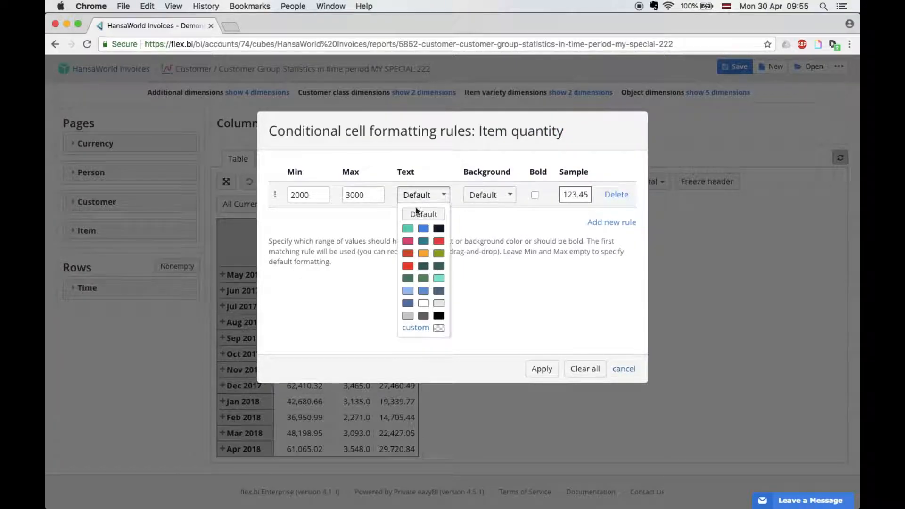
pyautogui.click(439, 228)
pyautogui.click(478, 196)
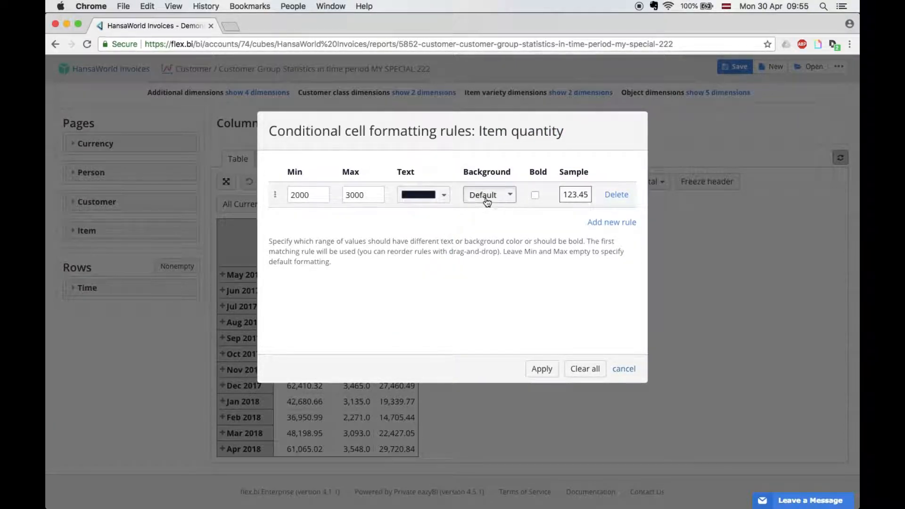
pyautogui.click(475, 229)
pyautogui.click(536, 195)
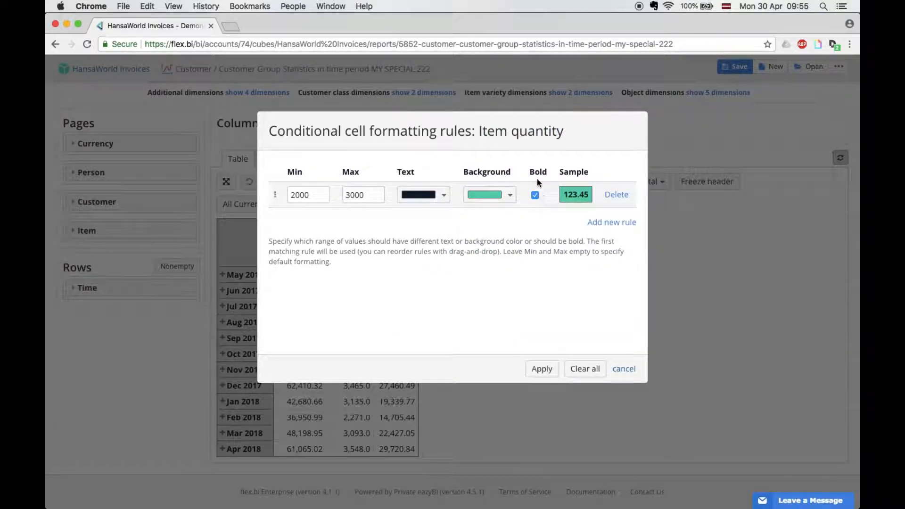
pyautogui.click(542, 368)
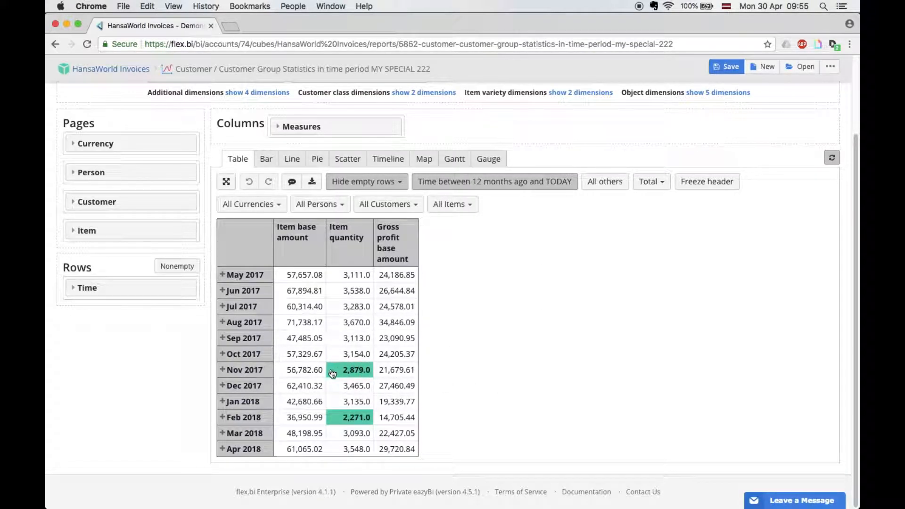
# Step: Order the table rows by Item quantity ascending
pyautogui.click(367, 235)
pyautogui.moveTo(412, 285)
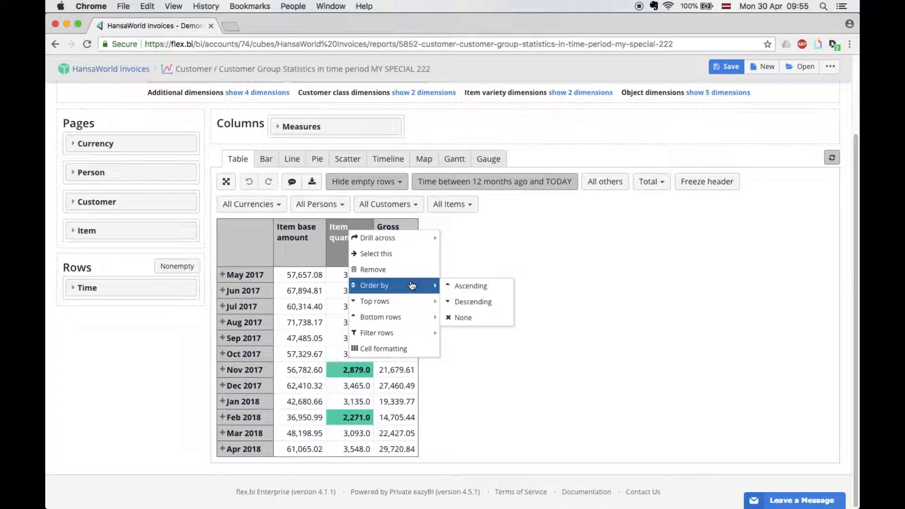
pyautogui.click(452, 286)
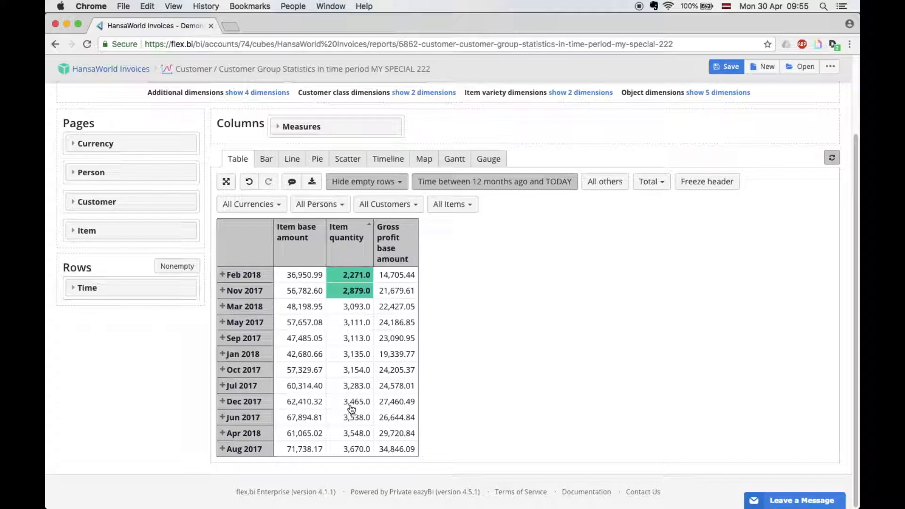
# Step: Filter the table rows to those with an Item quantity greater than 3000
pyautogui.click(358, 232)
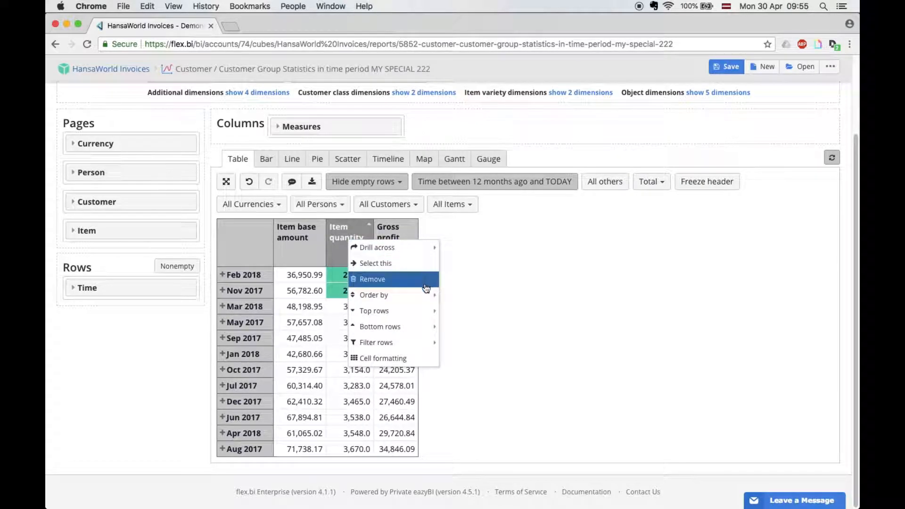
pyautogui.moveTo(420, 343)
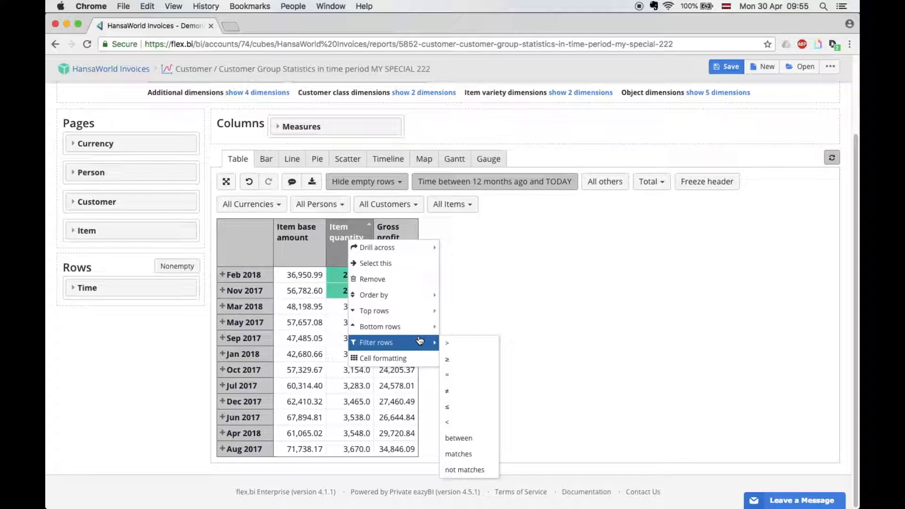
pyautogui.click(466, 348)
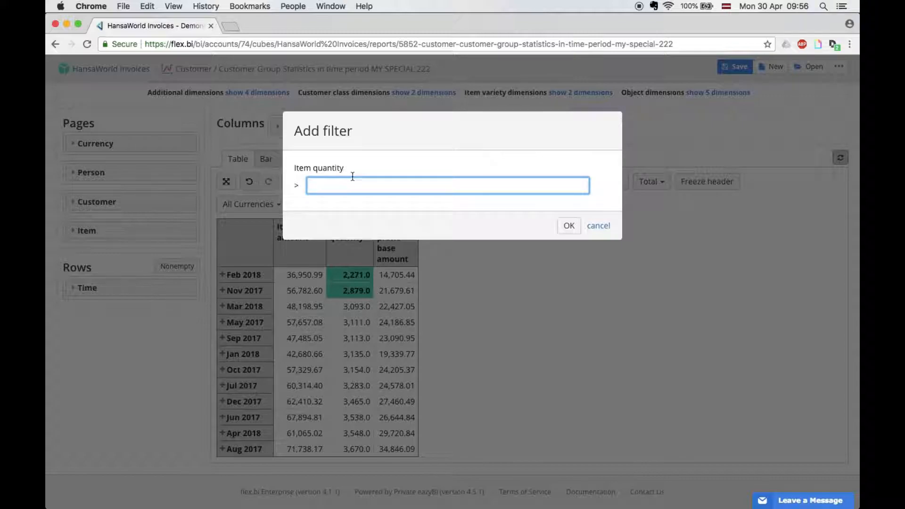
pyautogui.write('3000')
pyautogui.click(567, 226)
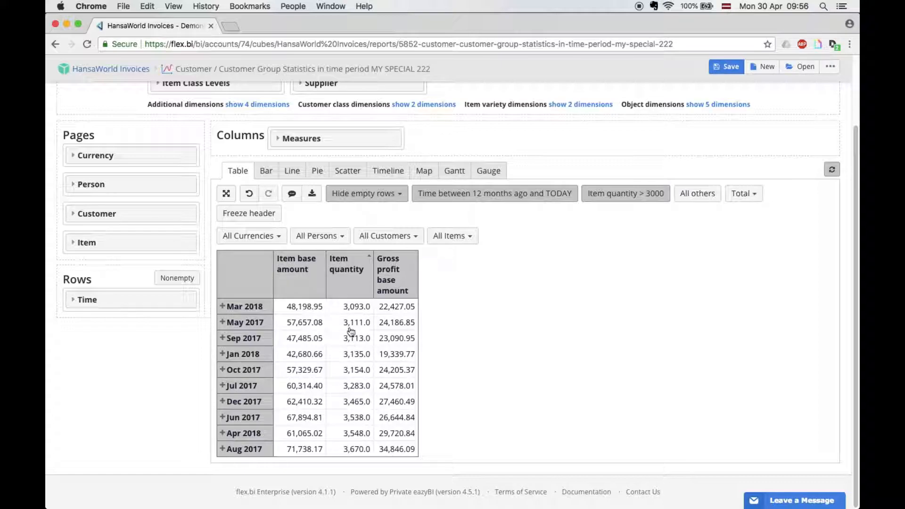
# Step: Limit the table to the top 5 rows by Item quantity, and remove that limit again
pyautogui.click(361, 273)
pyautogui.moveTo(507, 330)
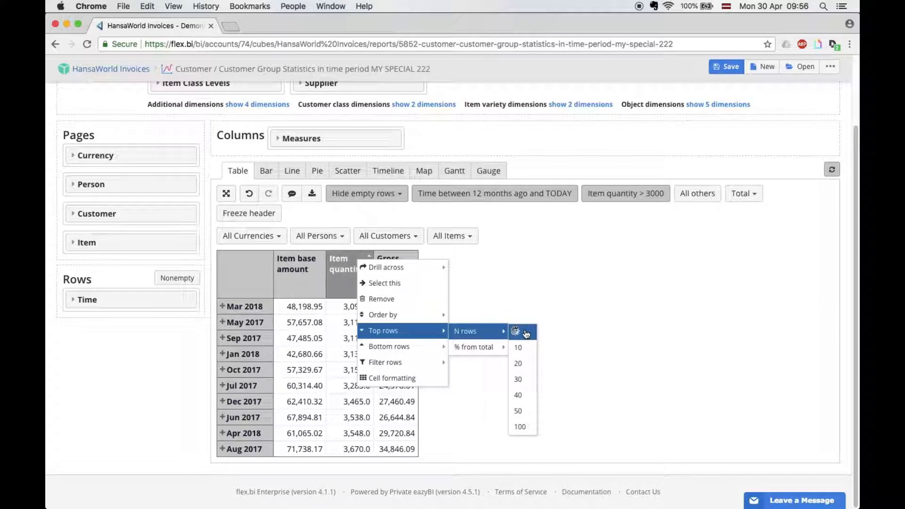
pyautogui.click(525, 332)
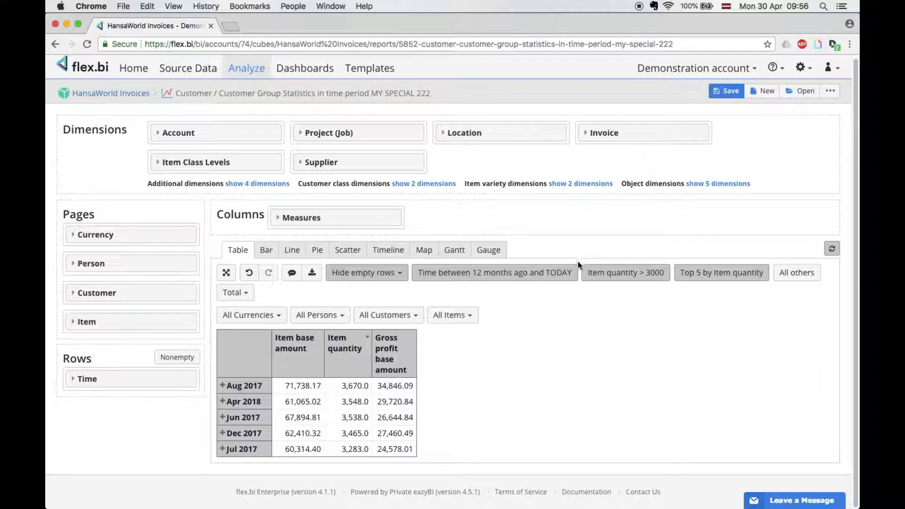
pyautogui.click(706, 274)
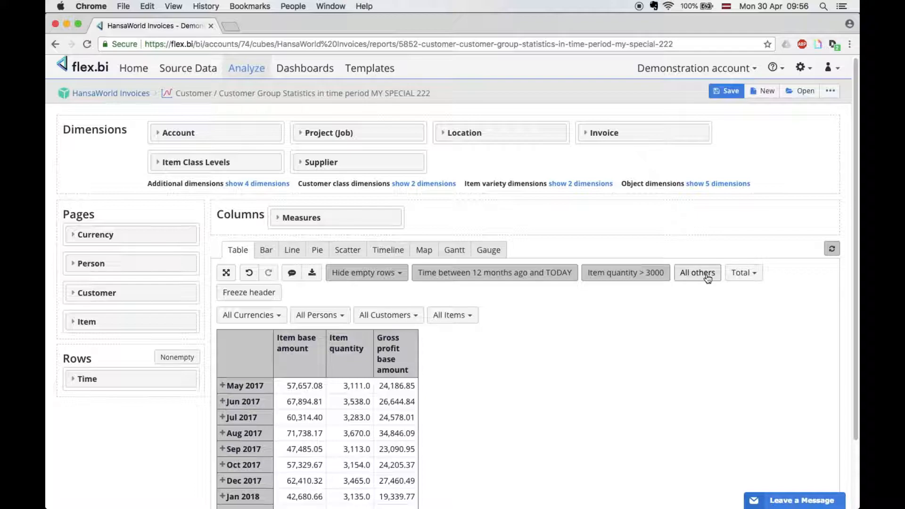
pyautogui.scroll(-2, 512, 357)
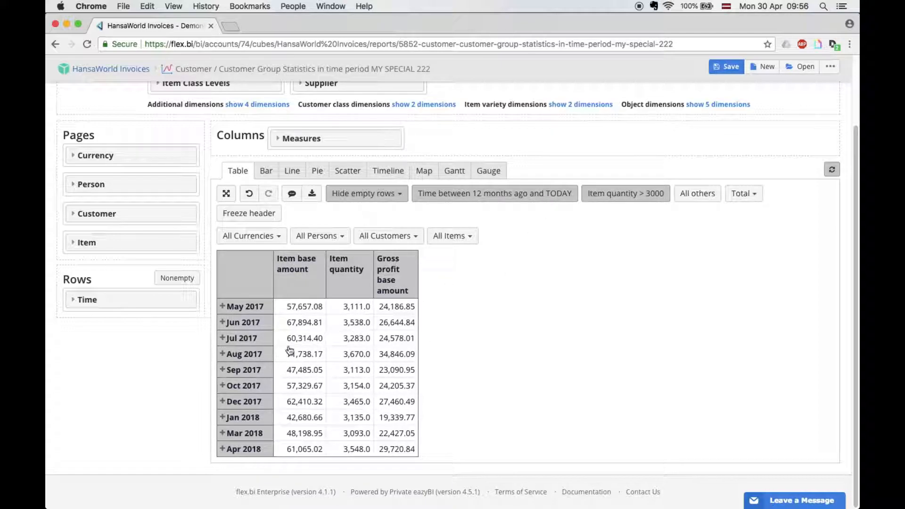
pyautogui.click(247, 356)
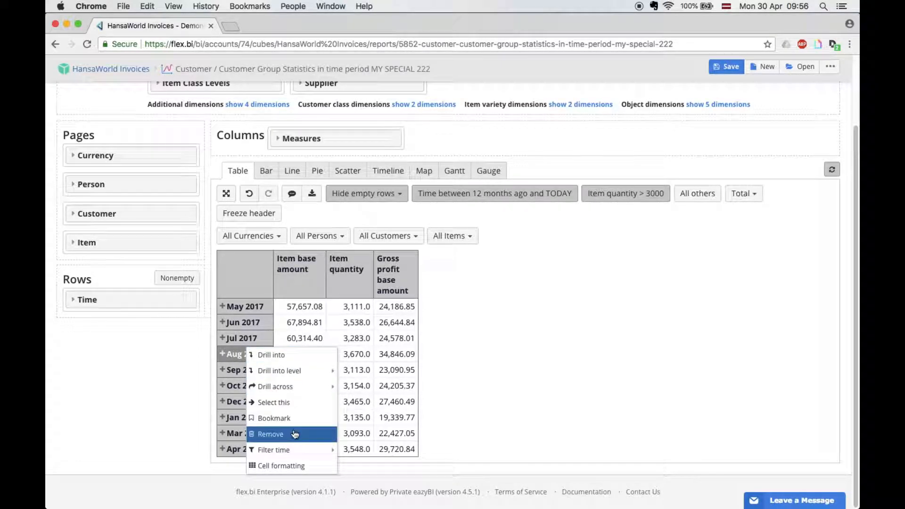
pyautogui.click(170, 372)
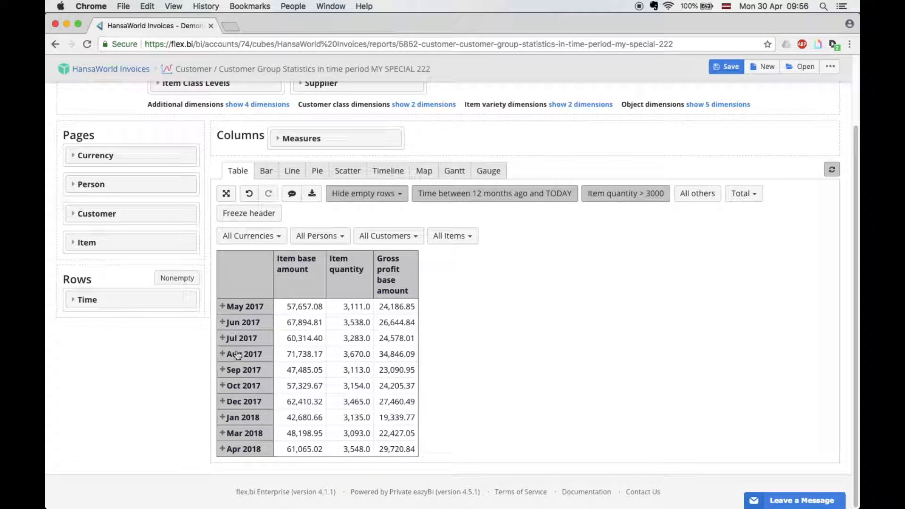
pyautogui.click(250, 356)
pyautogui.moveTo(299, 450)
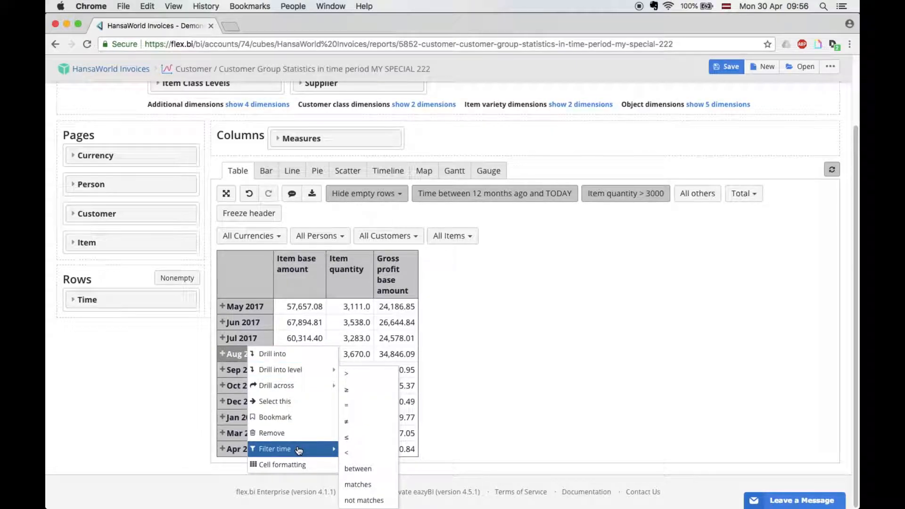
pyautogui.click(380, 469)
pyautogui.moveTo(289, 201); pyautogui.dragTo(308, 183)
pyautogui.click(607, 260)
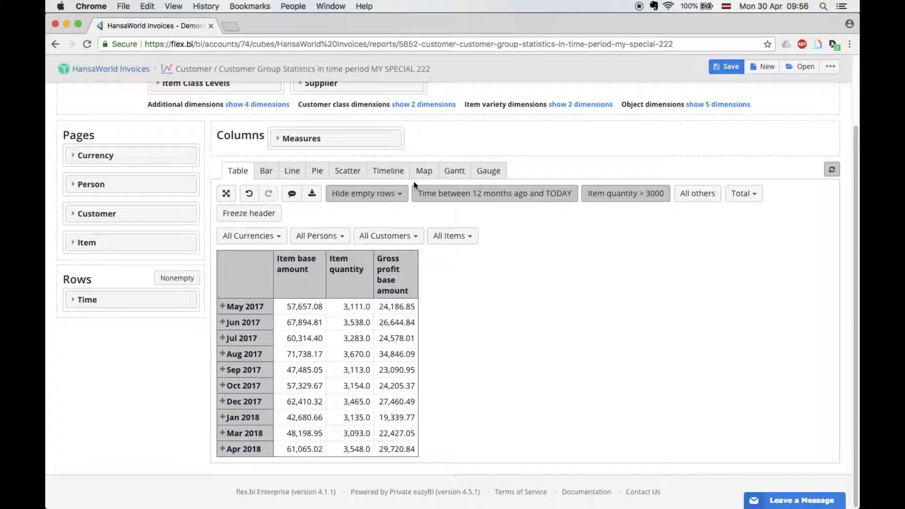
# Step: Change the existing Time filter to between 13 months ago and TODAY
pyautogui.click(494, 197)
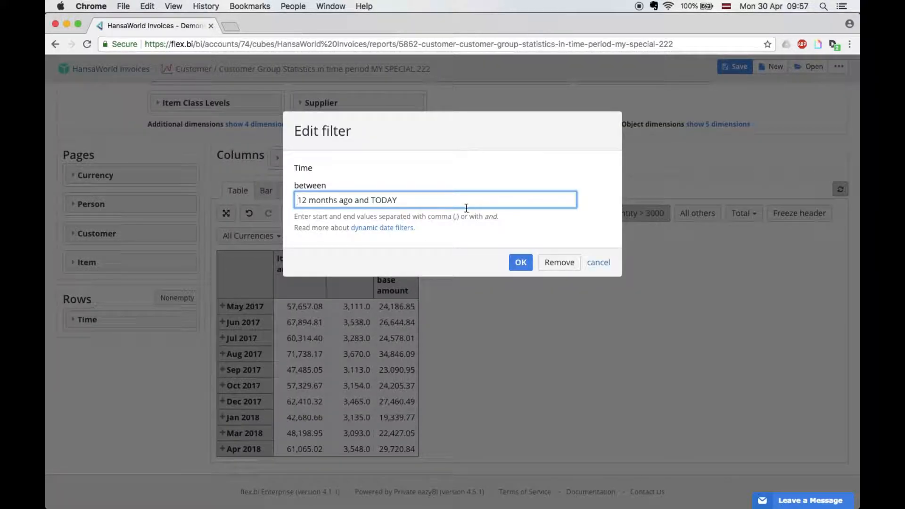
pyautogui.click(306, 203)
pyautogui.press('BackSpace')
pyautogui.write('3')
pyautogui.click(520, 263)
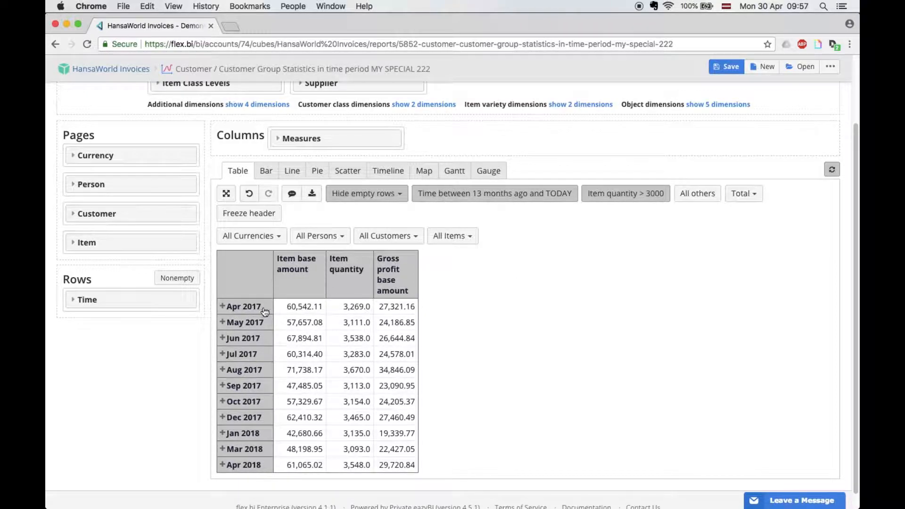
# Step: Consult the dynamic date filters help article linked from the Time filter, and close the filter without editing it
pyautogui.click(496, 198)
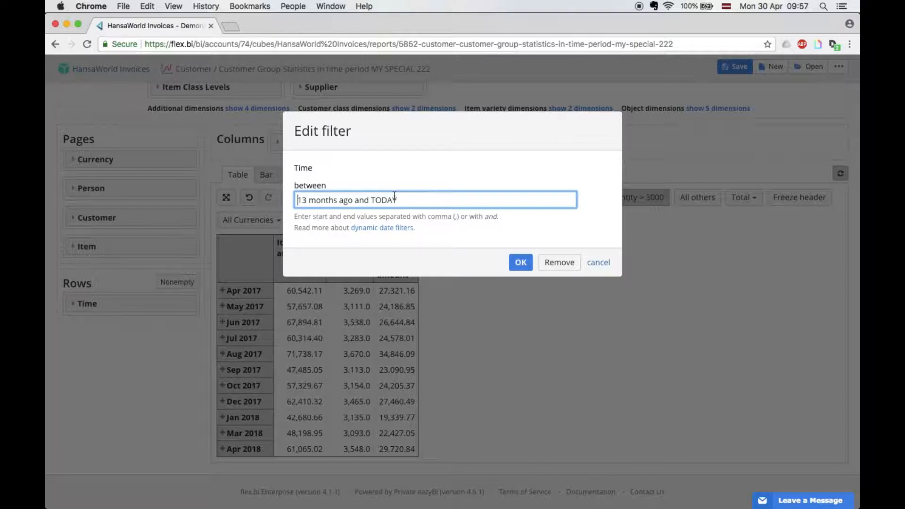
pyautogui.moveTo(395, 195); pyautogui.dragTo(304, 200)
pyautogui.click(303, 200)
pyautogui.moveTo(408, 200); pyautogui.dragTo(297, 200)
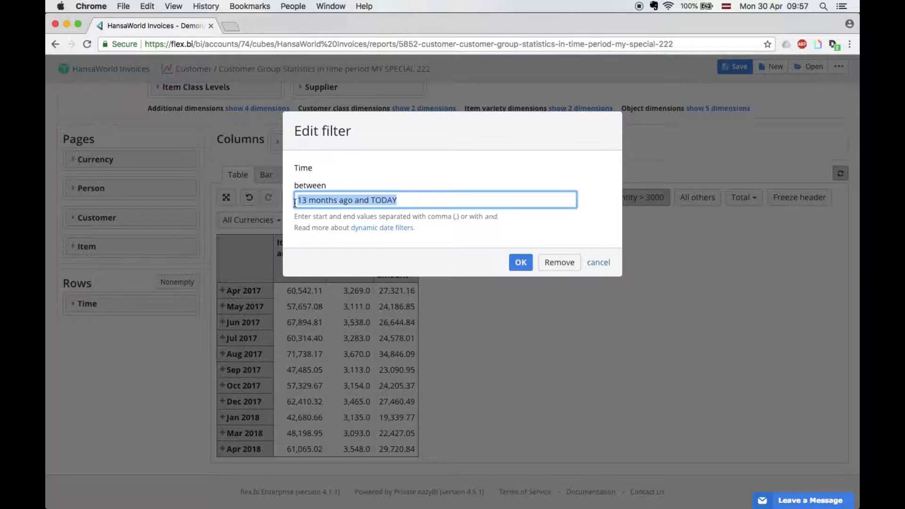
pyautogui.moveTo(294, 230); pyautogui.dragTo(426, 228)
pyautogui.click(426, 228)
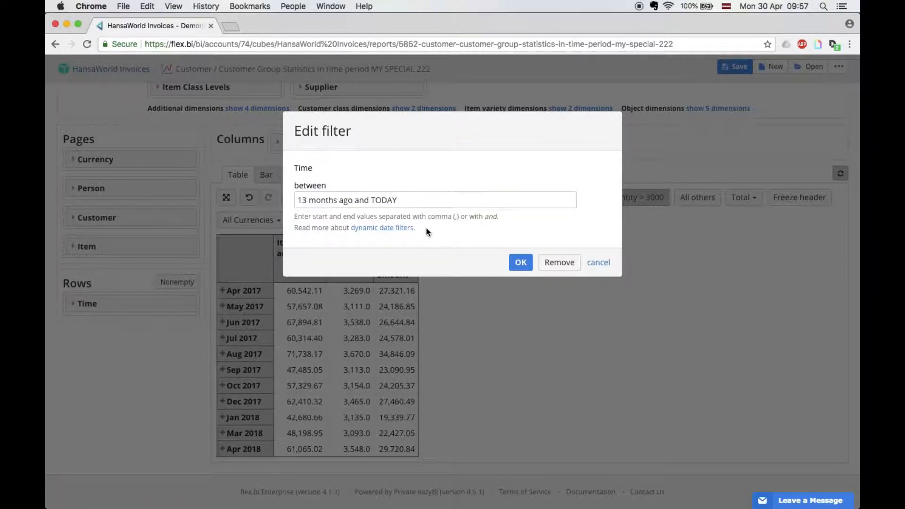
pyautogui.click(380, 229)
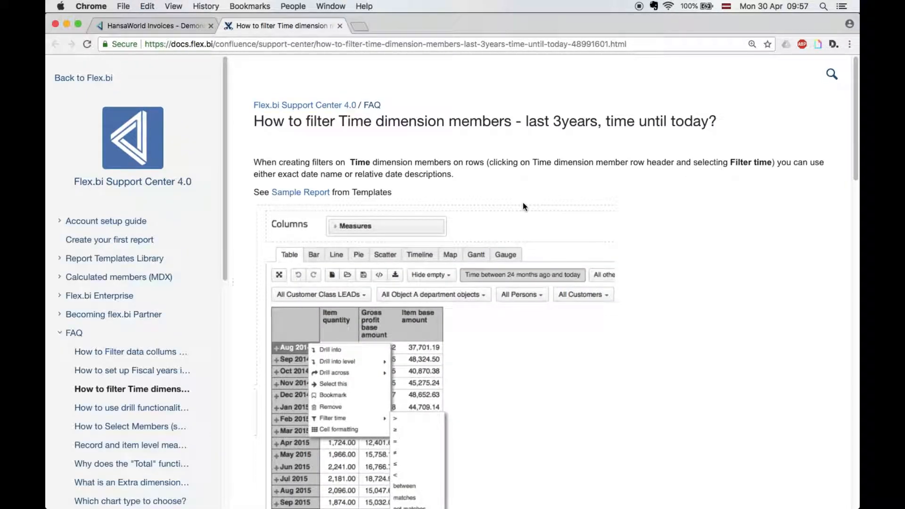
pyautogui.press('super+w')
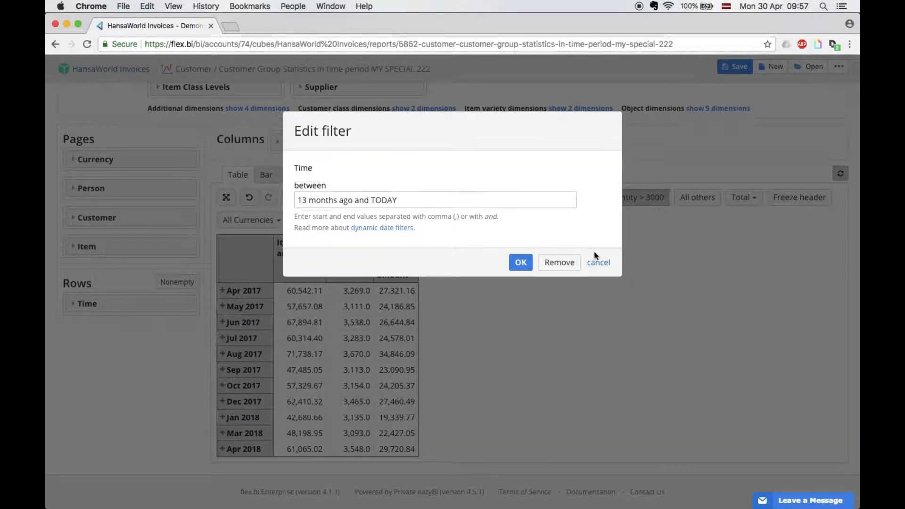
pyautogui.click(598, 264)
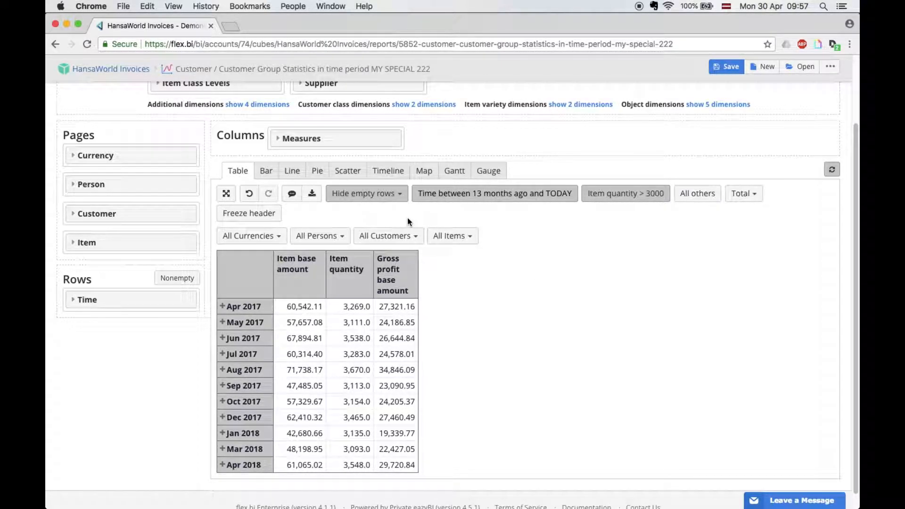
# Step: View the filtered report as a bar chart and as a line chart
pyautogui.click(347, 261)
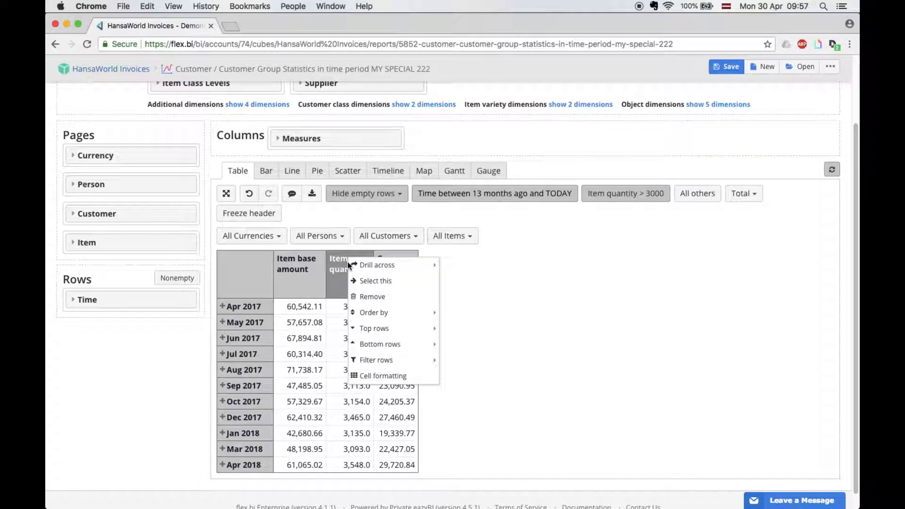
pyautogui.click(265, 172)
pyautogui.scroll(-5, 265, 182)
pyautogui.scroll(2, 273, 141)
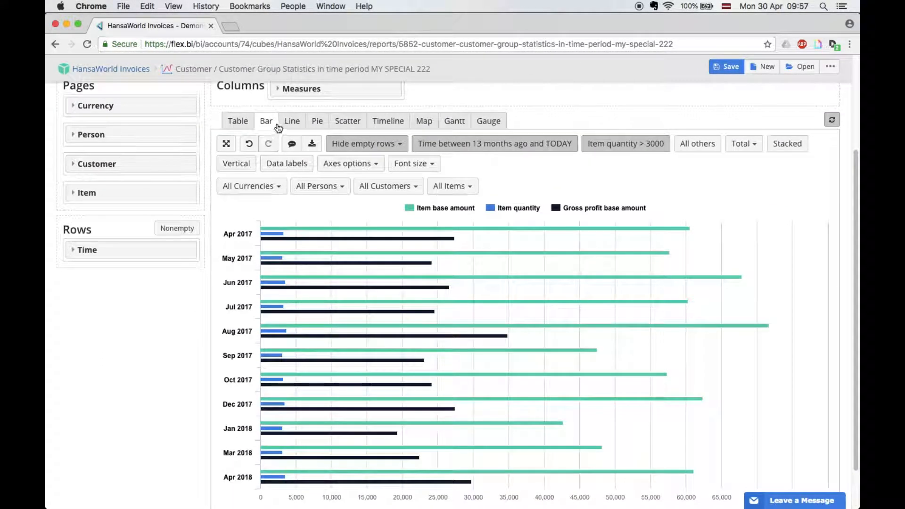
pyautogui.click(291, 122)
pyautogui.scroll(-3, 285, 135)
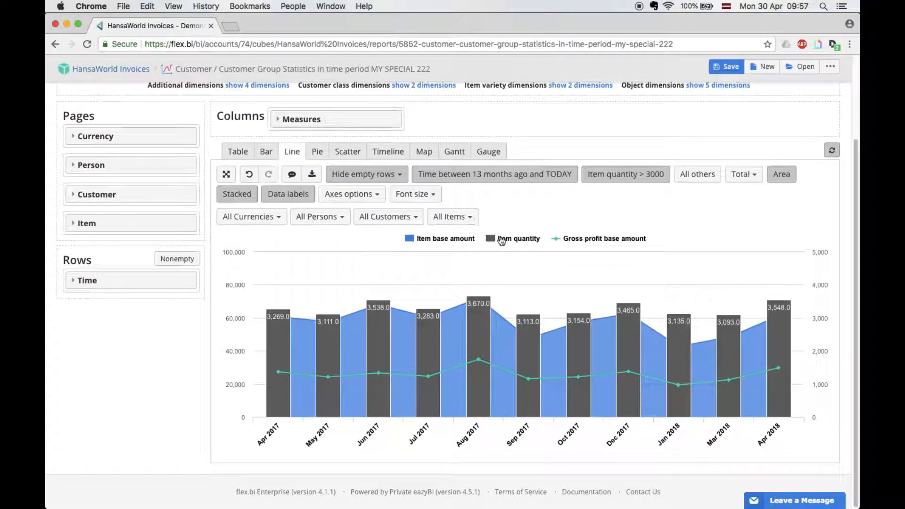
# Step: Switch the report to the bar chart and orient its bars vertically
pyautogui.click(266, 151)
pyautogui.scroll(-2, 343, 221)
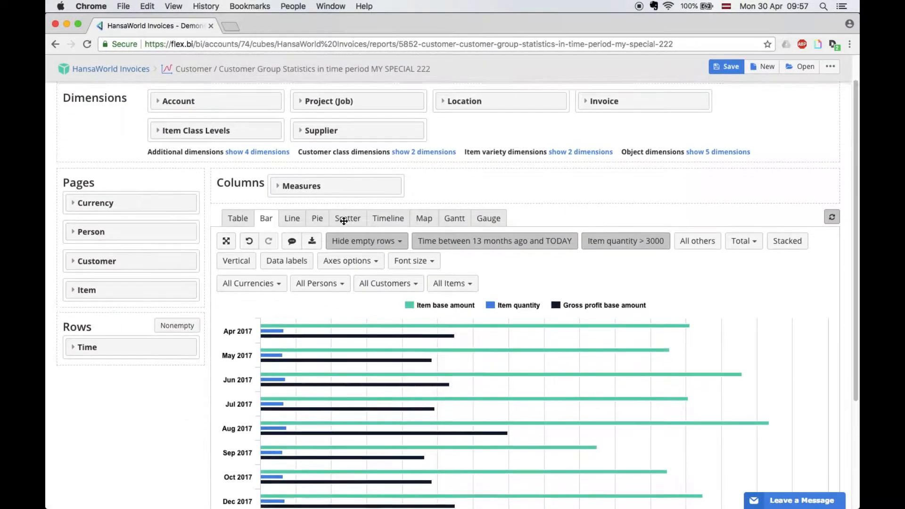
pyautogui.scroll(-3, 343, 221)
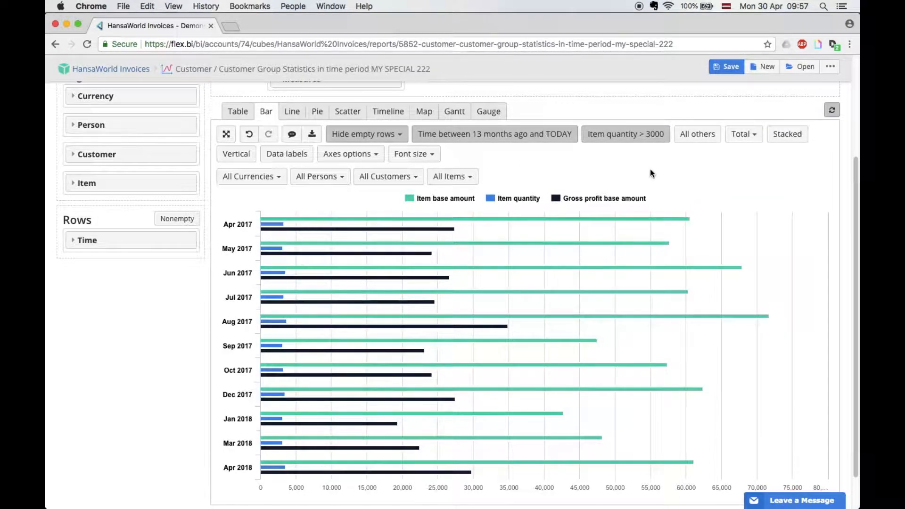
pyautogui.scroll(-1, 649, 170)
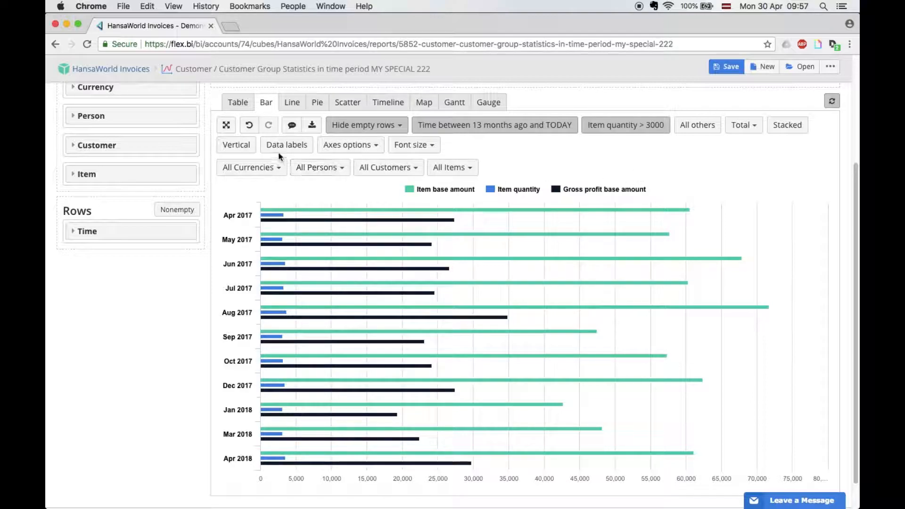
pyautogui.click(236, 145)
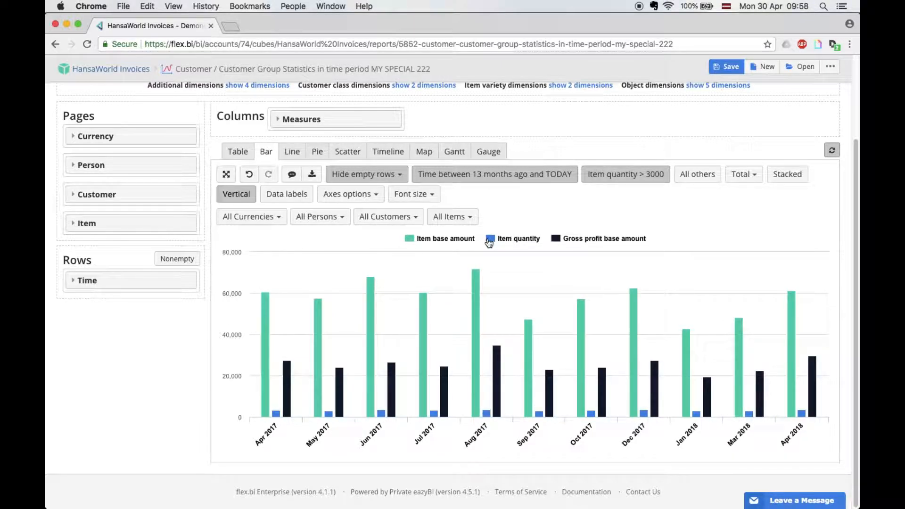
# Step: Plot the Item quantity series on separate axis 1
pyautogui.moveTo(486, 416)
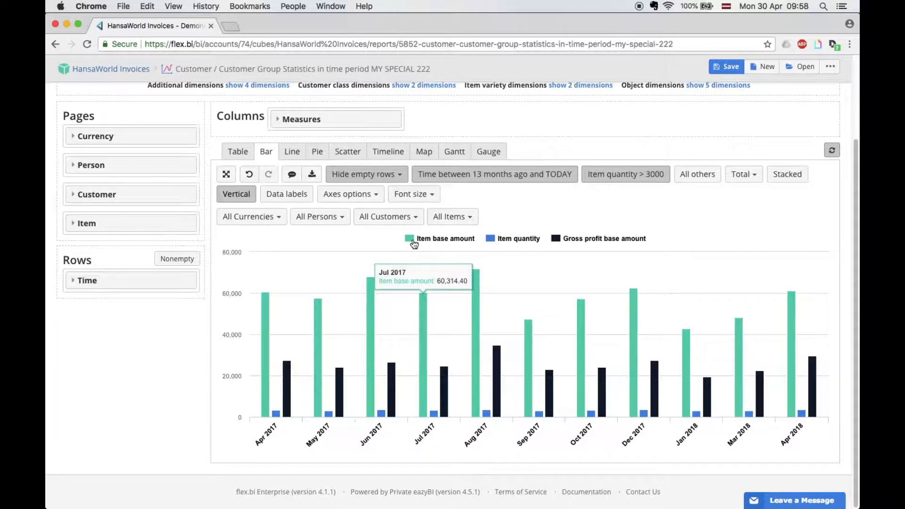
pyautogui.click(514, 239)
pyautogui.moveTo(530, 301)
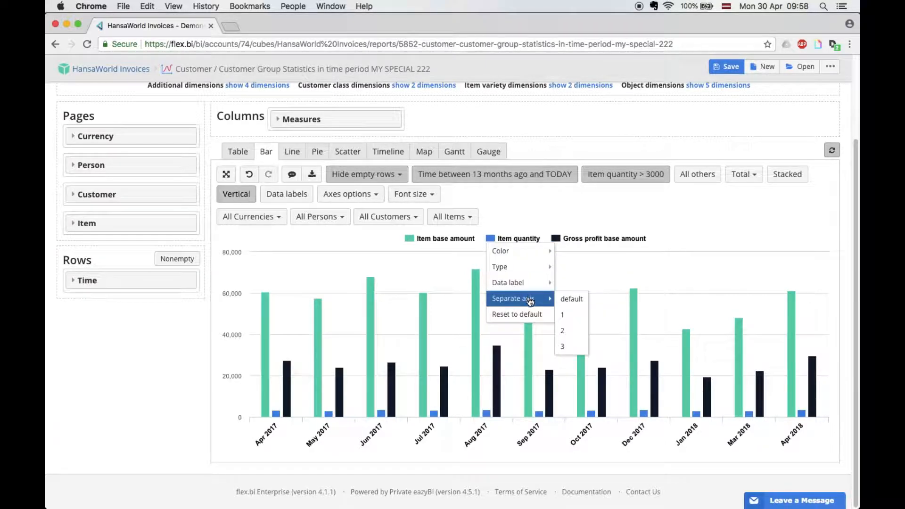
pyautogui.click(493, 240)
pyautogui.moveTo(531, 301)
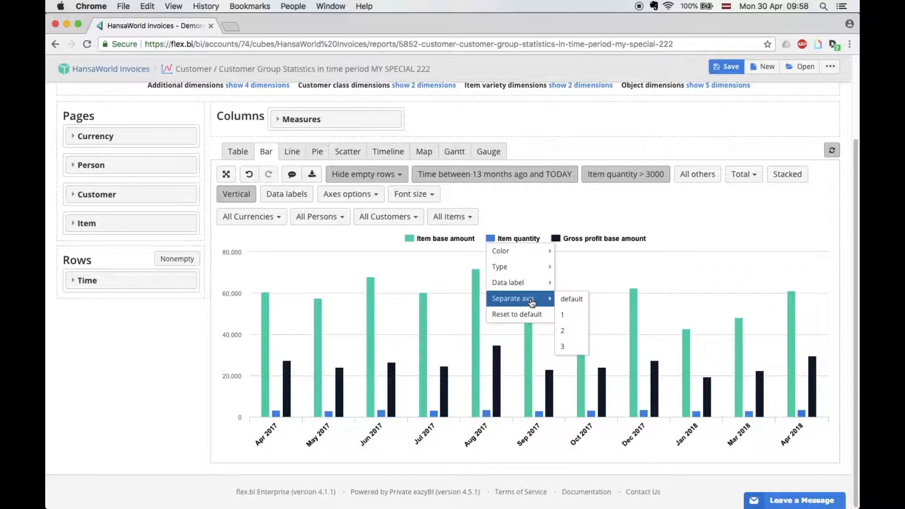
pyautogui.click(568, 315)
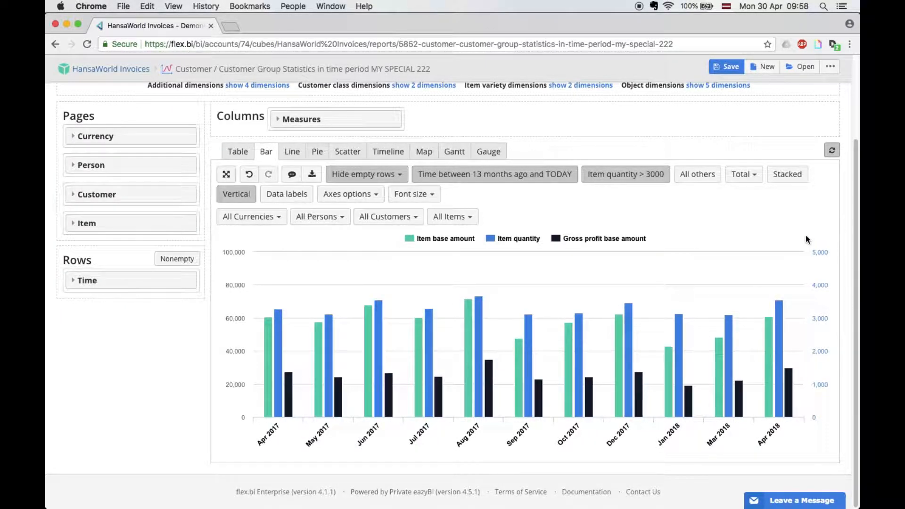
# Step: Change the chart type of the Item quantity series to area
pyautogui.click(493, 239)
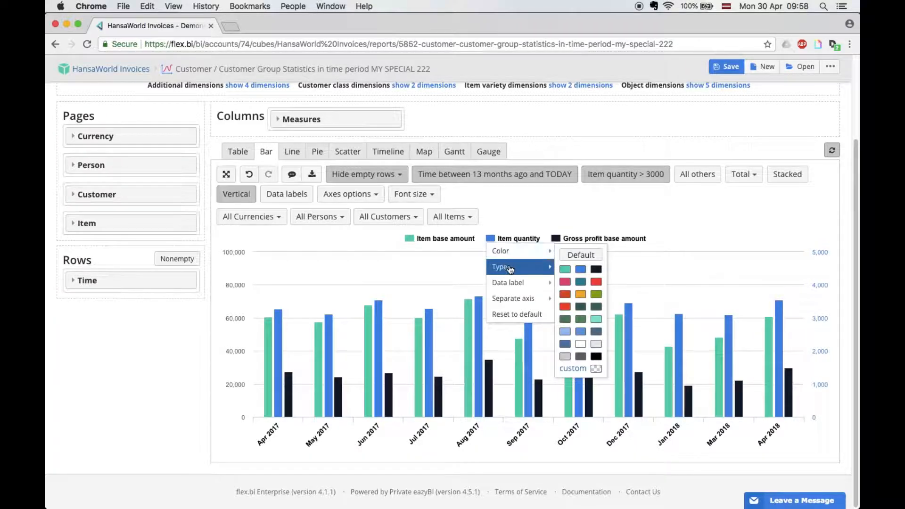
pyautogui.moveTo(523, 266)
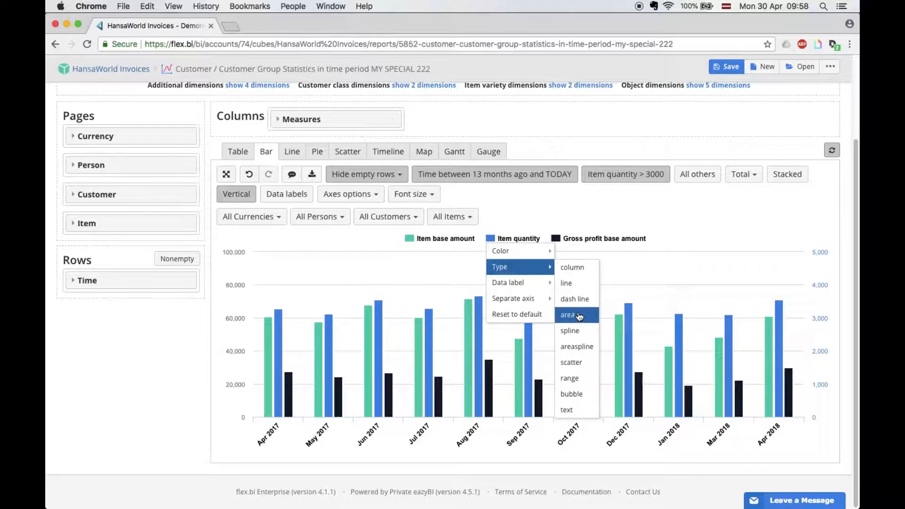
pyautogui.click(580, 317)
pyautogui.click(492, 239)
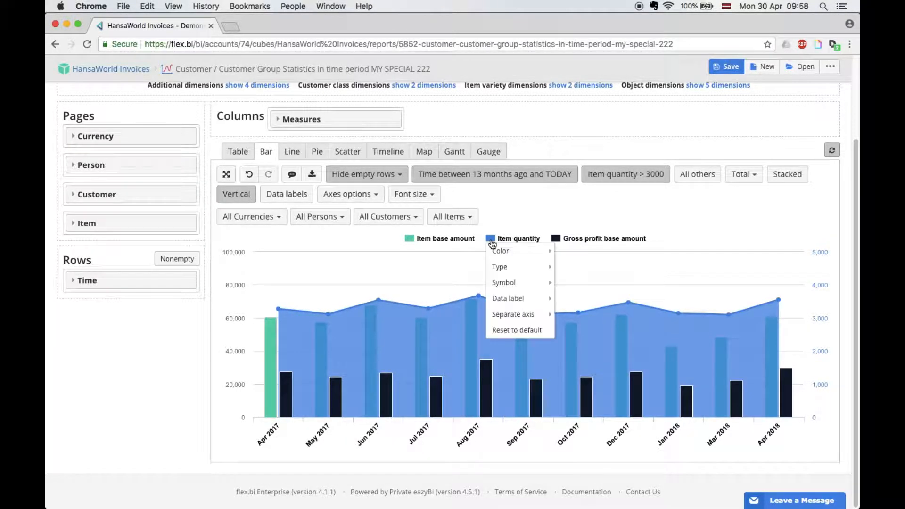
pyautogui.moveTo(513, 269)
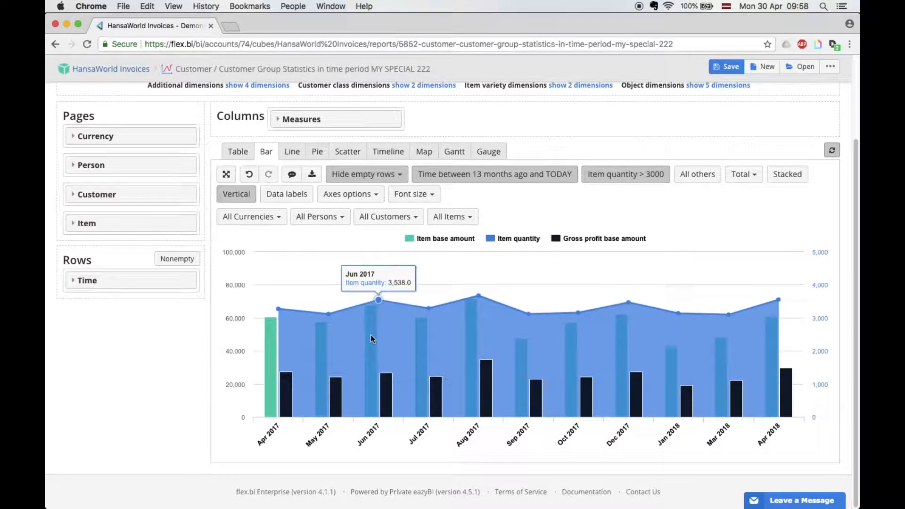
# Step: Move the Item quantity column ahead of Item base amount in the table view and return to the bar chart
pyautogui.click(243, 157)
pyautogui.moveTo(343, 257); pyautogui.dragTo(289, 256)
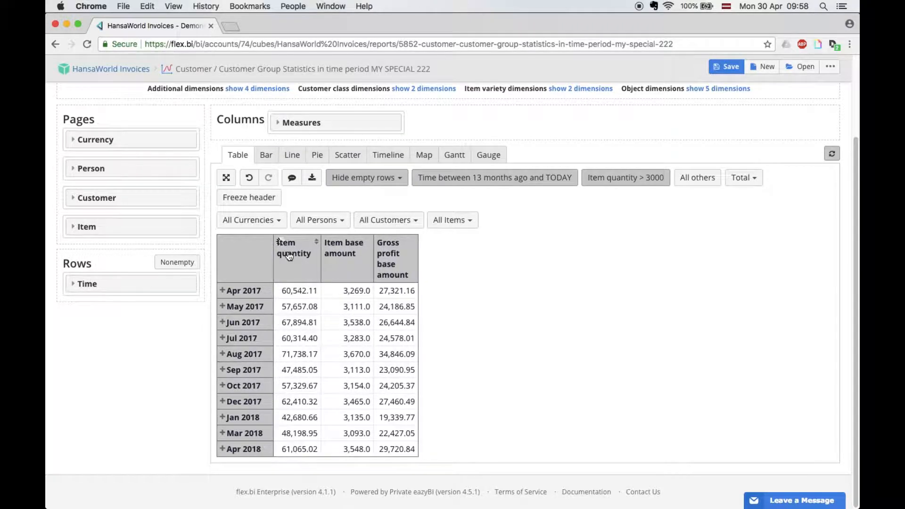
pyautogui.click(274, 163)
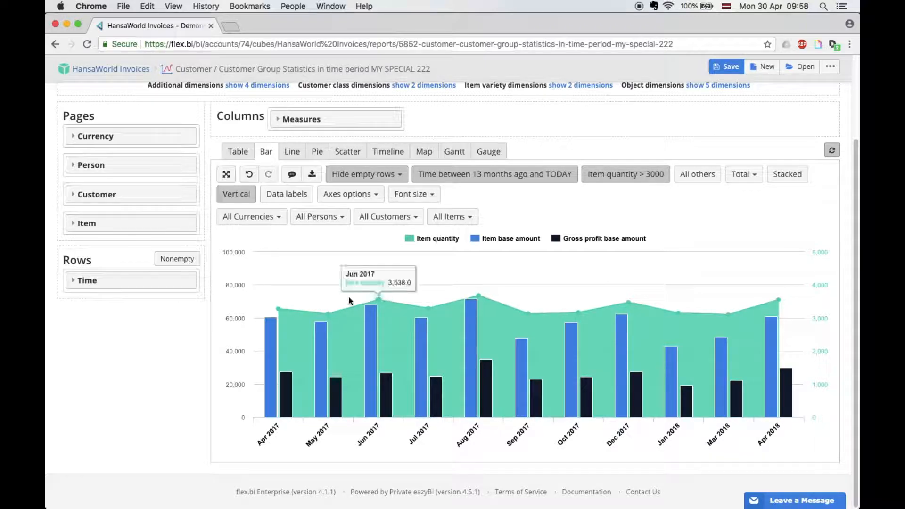
# Step: Change the colour of the Item quantity series to light grey
pyautogui.click(411, 239)
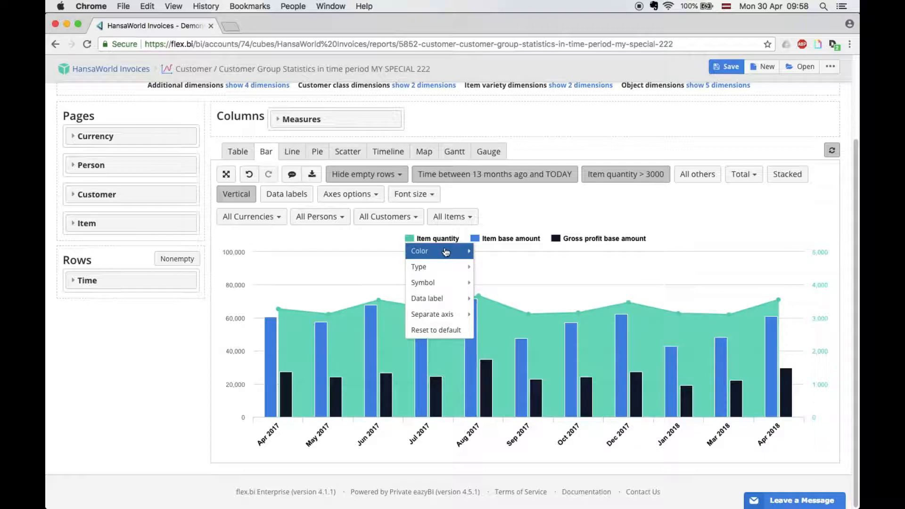
pyautogui.moveTo(468, 255)
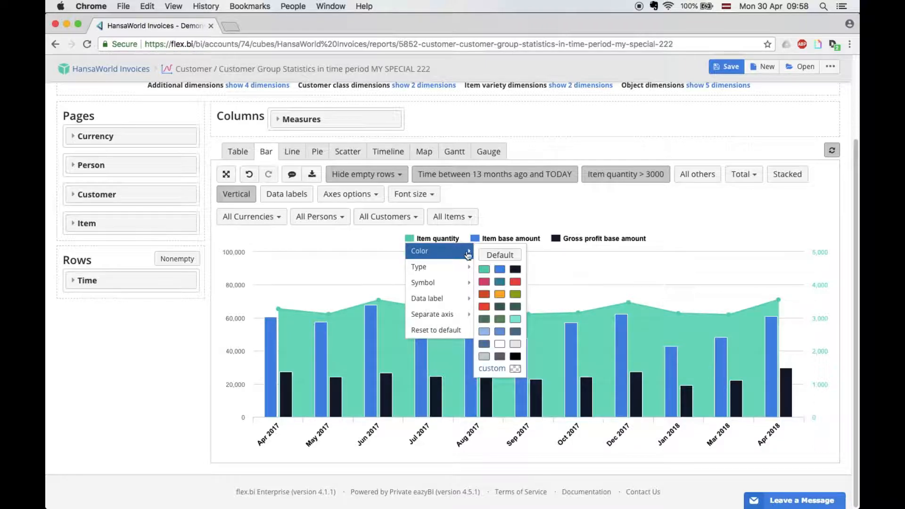
pyautogui.click(486, 356)
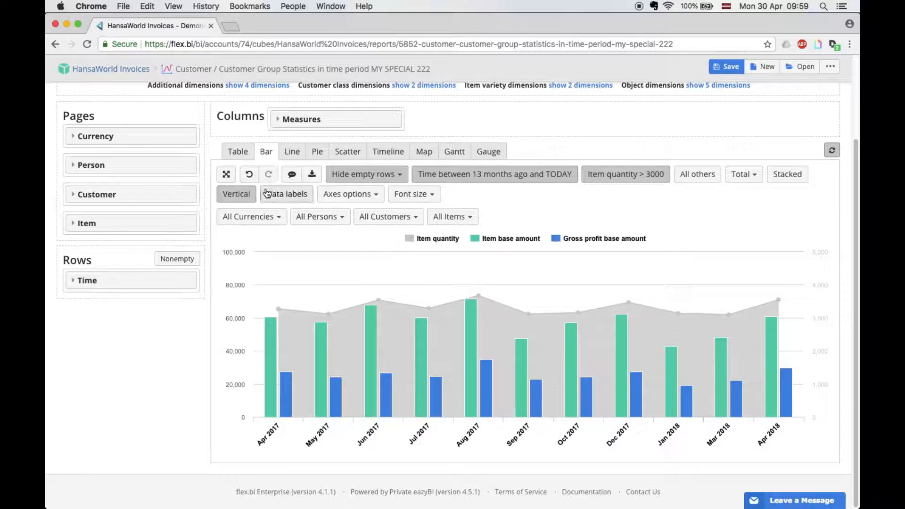
# Step: Enable data labels on the bar chart and set the Gross profit base amount labels to top rotated
pyautogui.click(303, 198)
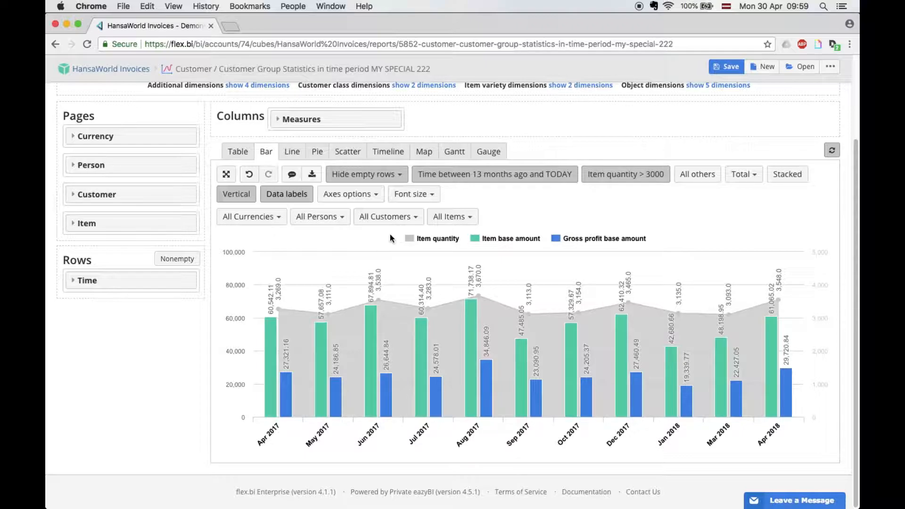
pyautogui.click(557, 243)
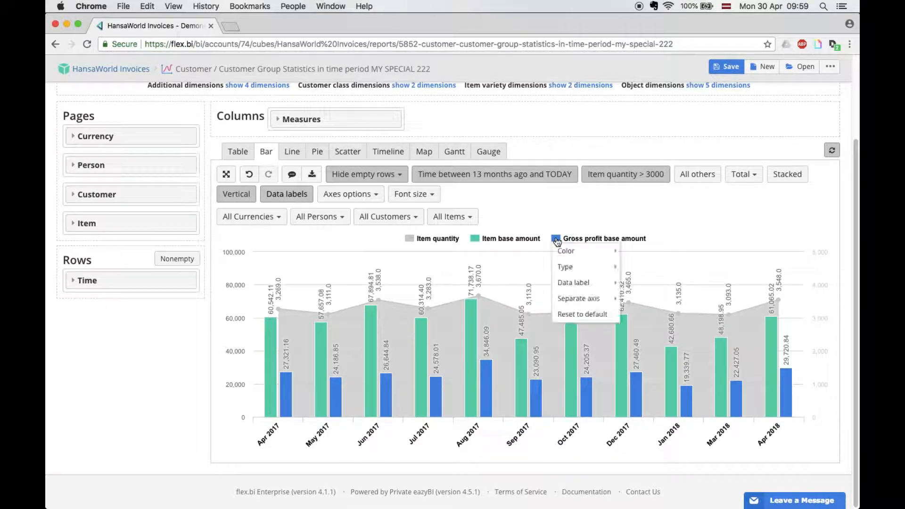
pyautogui.moveTo(607, 298)
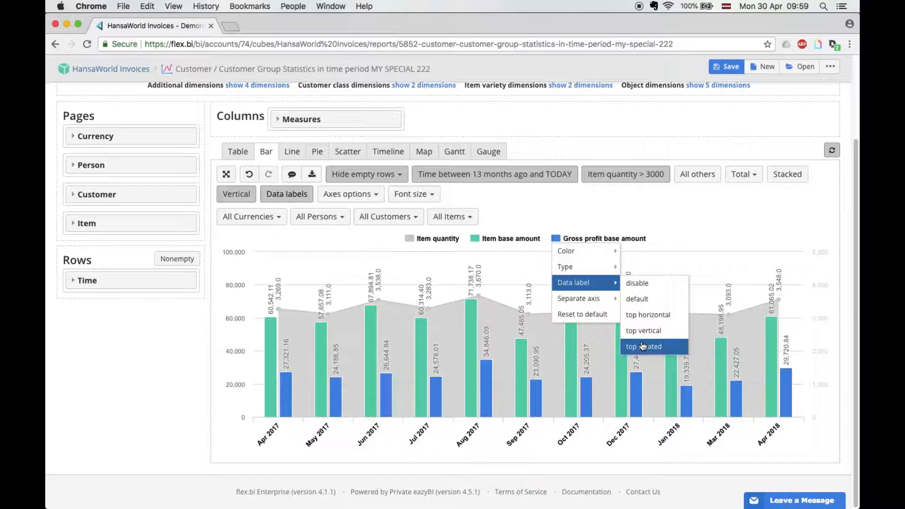
pyautogui.click(655, 348)
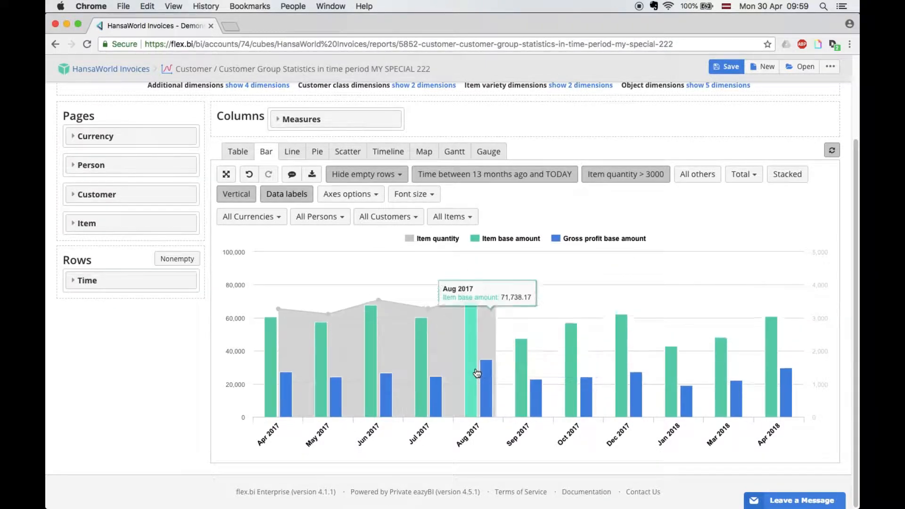
# Step: Set the data labels of the Item quantity series to top horizontal
pyautogui.click(410, 239)
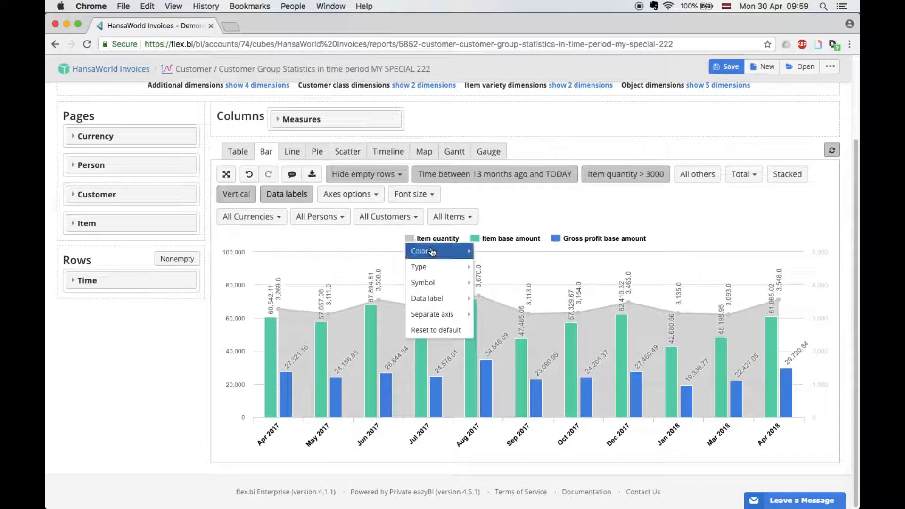
pyautogui.moveTo(456, 322)
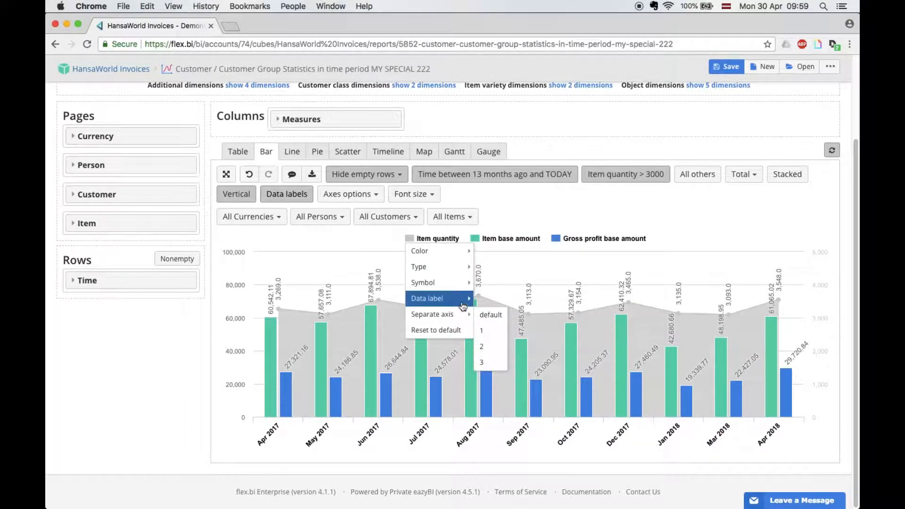
pyautogui.moveTo(459, 300)
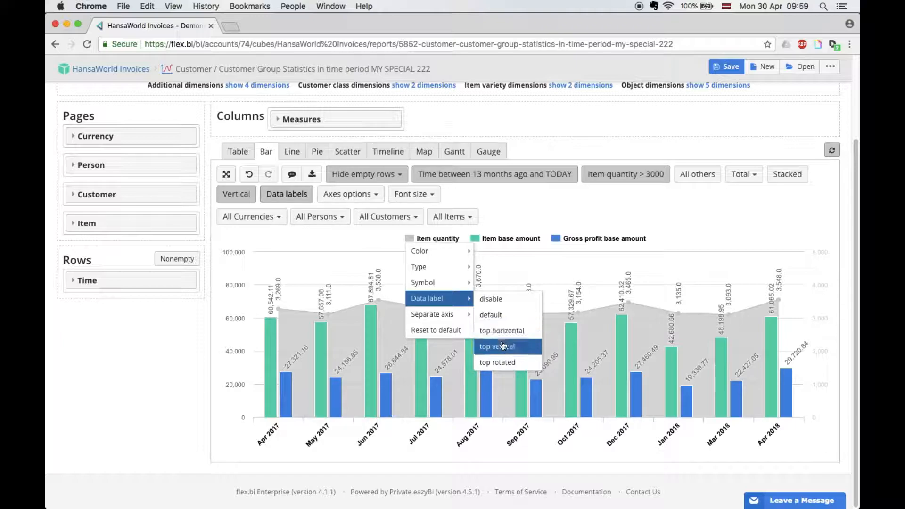
pyautogui.click(502, 330)
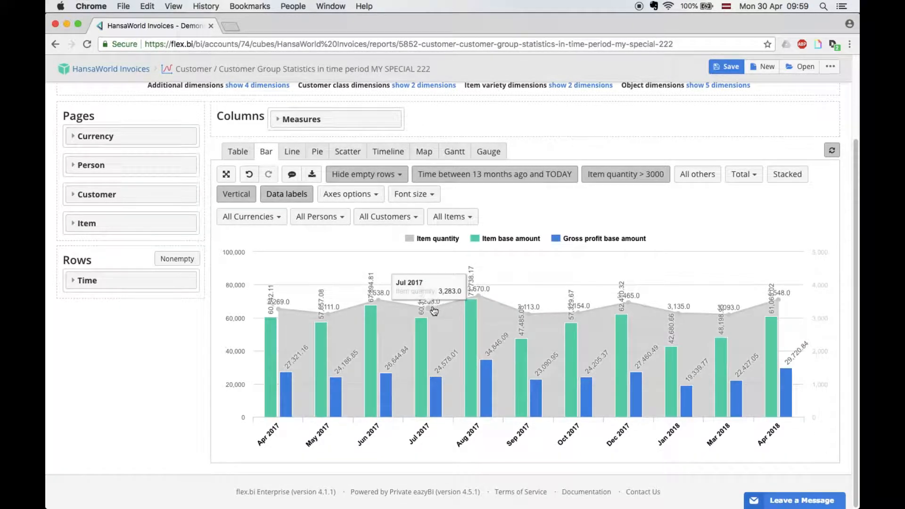
# Step: Disable the data labels of the Item base amount series
pyautogui.click(485, 239)
pyautogui.moveTo(532, 299)
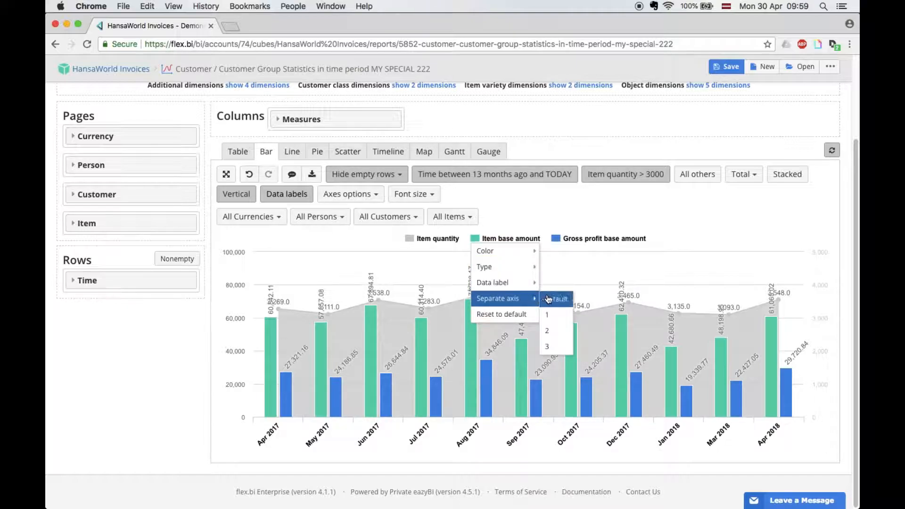
pyautogui.moveTo(514, 283)
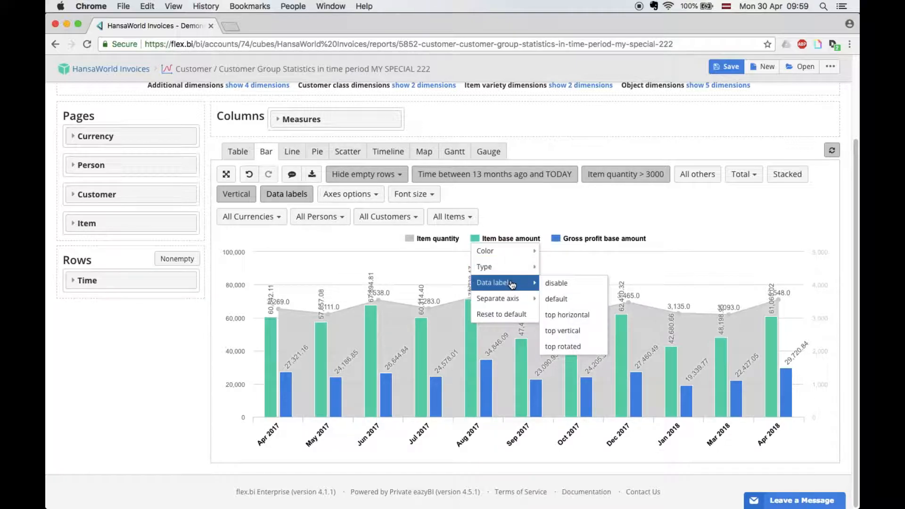
pyautogui.click(558, 284)
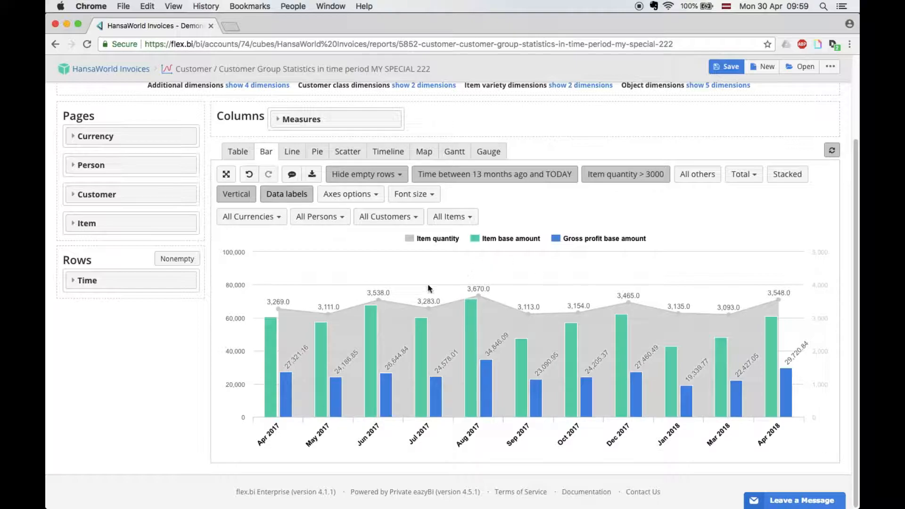
# Step: Try stacked bars and the medium font size on the chart, restoring the unstacked layout and default font size
pyautogui.moveTo(442, 392)
pyautogui.click(781, 172)
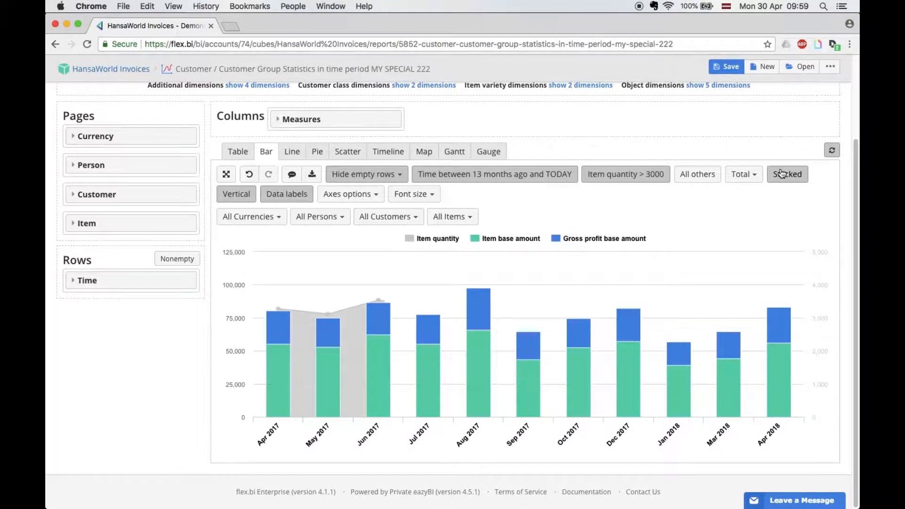
pyautogui.click(781, 173)
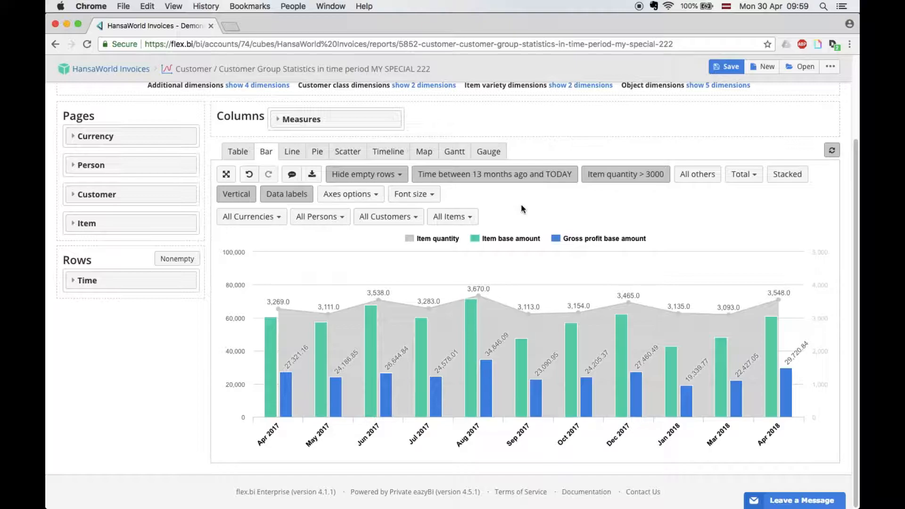
pyautogui.click(415, 194)
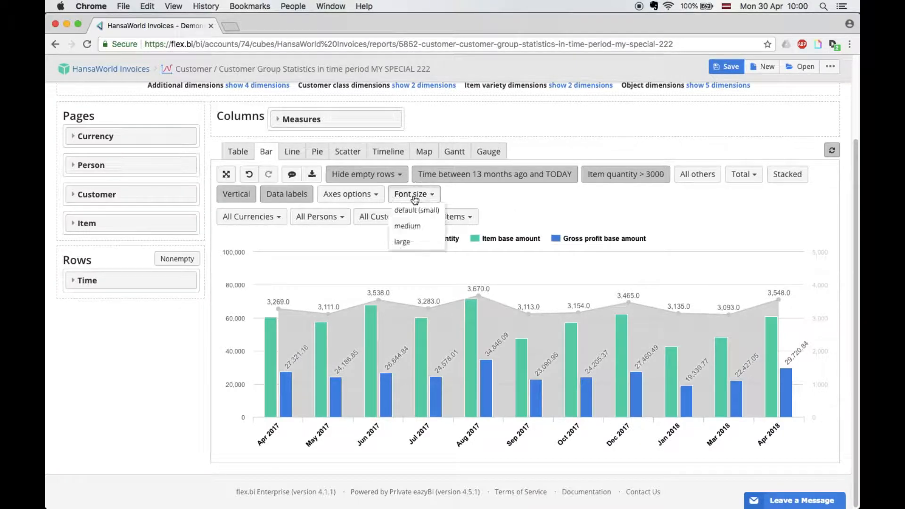
pyautogui.click(423, 227)
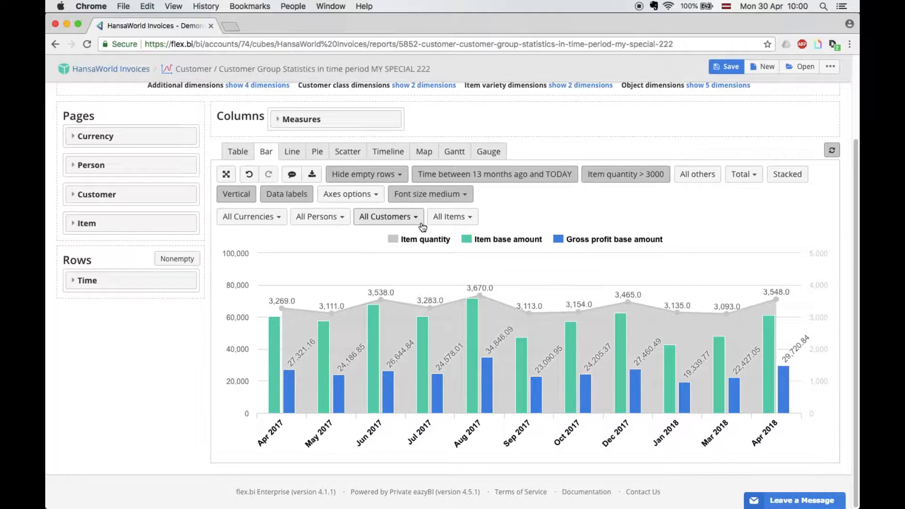
pyautogui.click(435, 194)
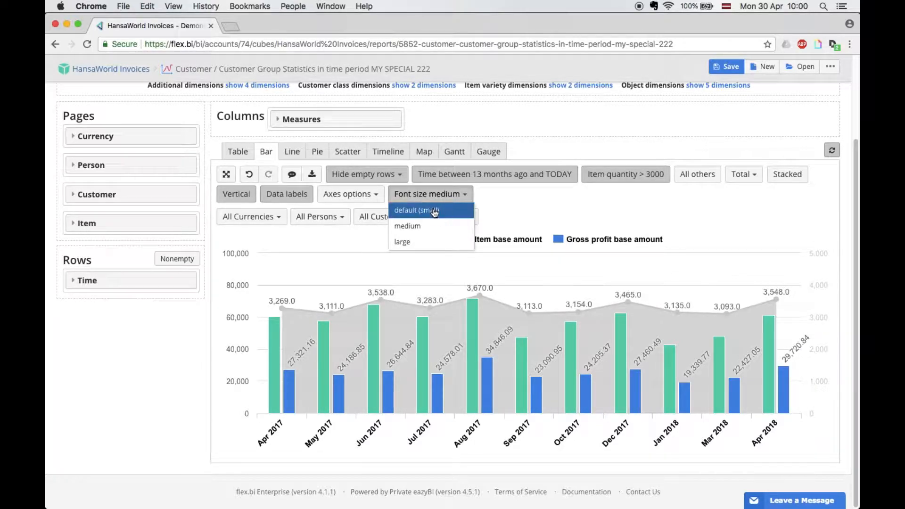
pyautogui.click(434, 209)
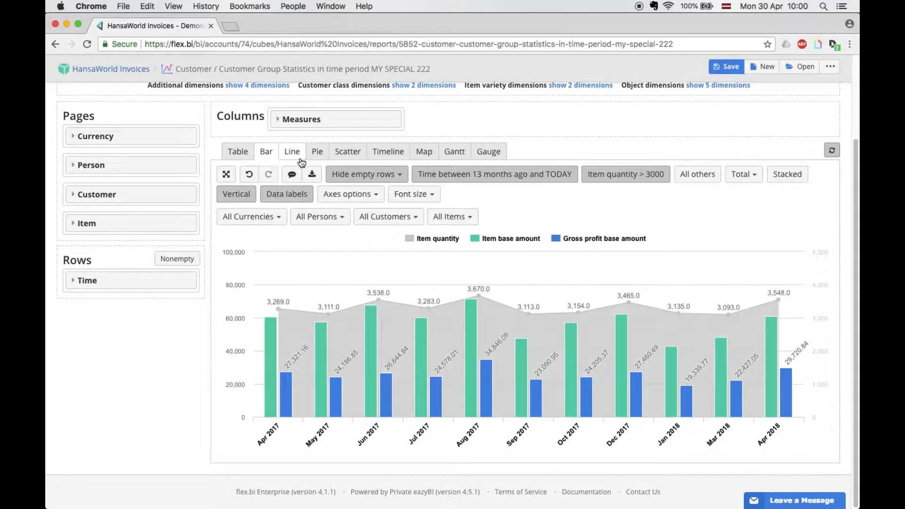
# Step: View the report as a line chart, as pie charts and as gauges
pyautogui.click(293, 151)
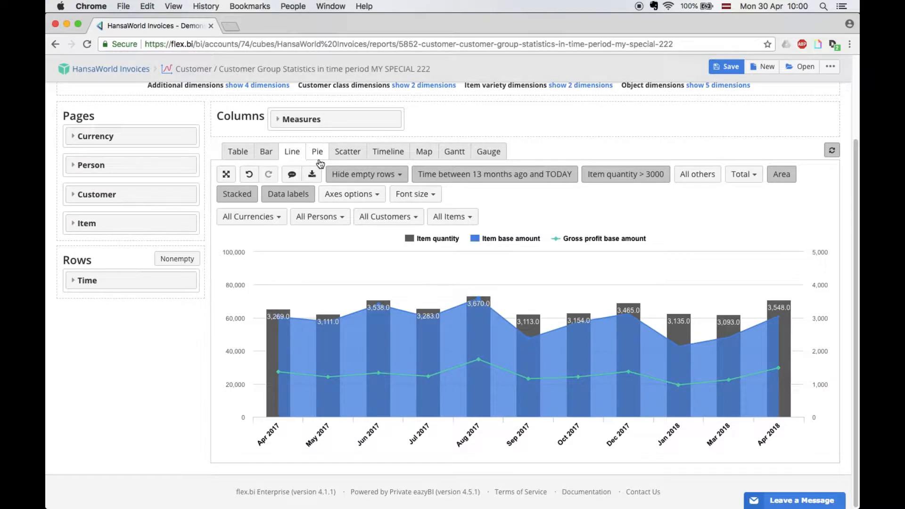
pyautogui.click(319, 158)
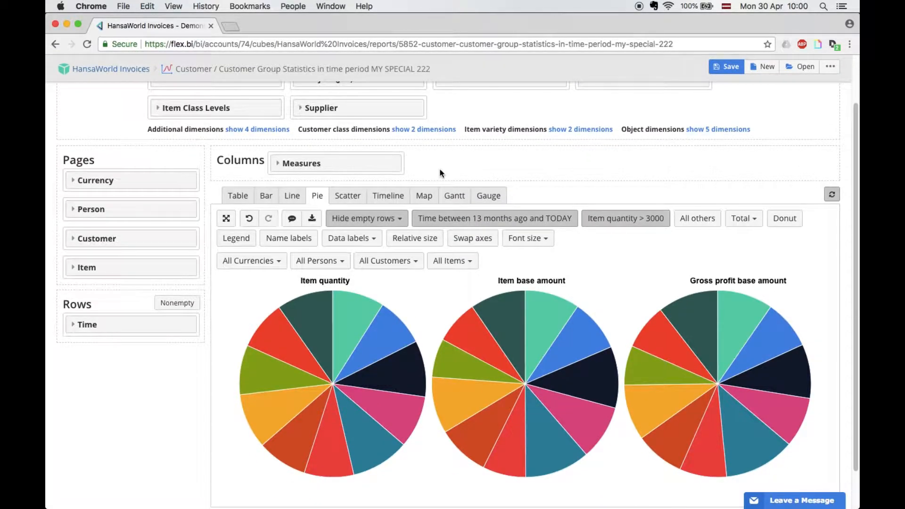
pyautogui.click(489, 196)
pyautogui.scroll(-5, 499, 200)
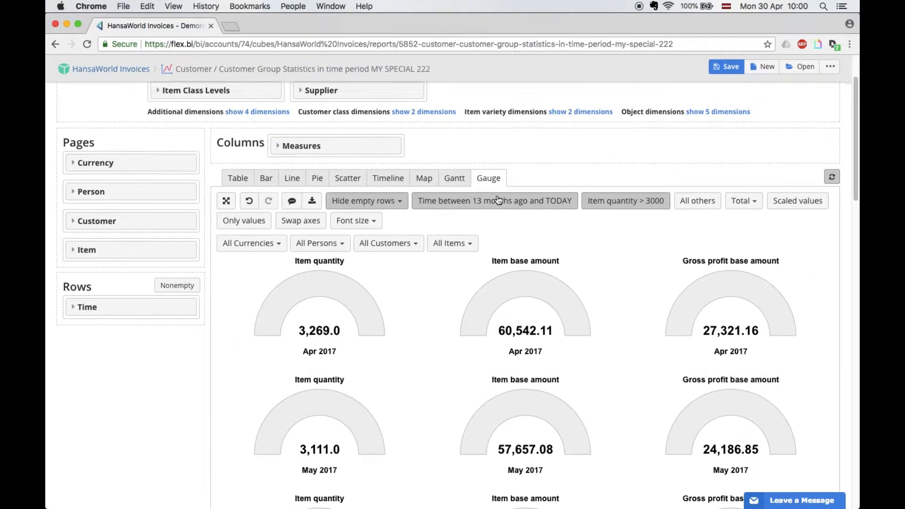
pyautogui.scroll(-2, 499, 200)
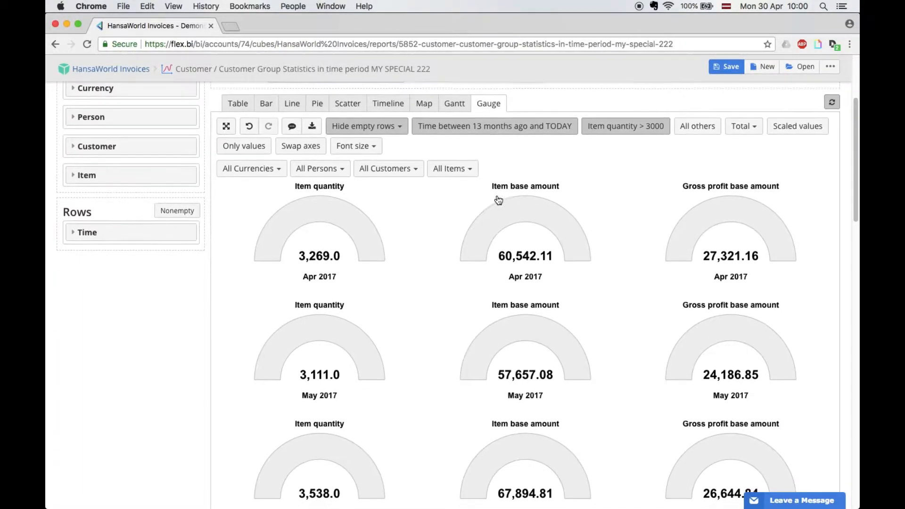
pyautogui.scroll(-1, 499, 200)
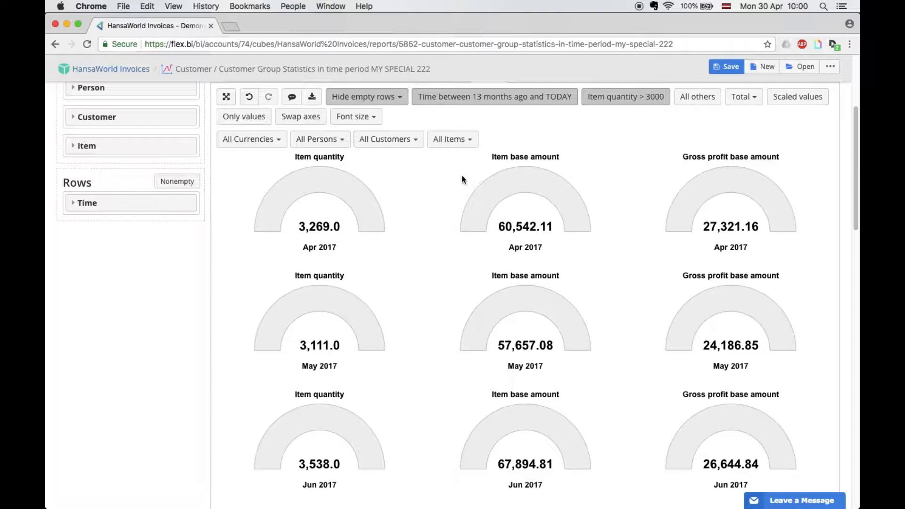
pyautogui.scroll(-2, 612, 190)
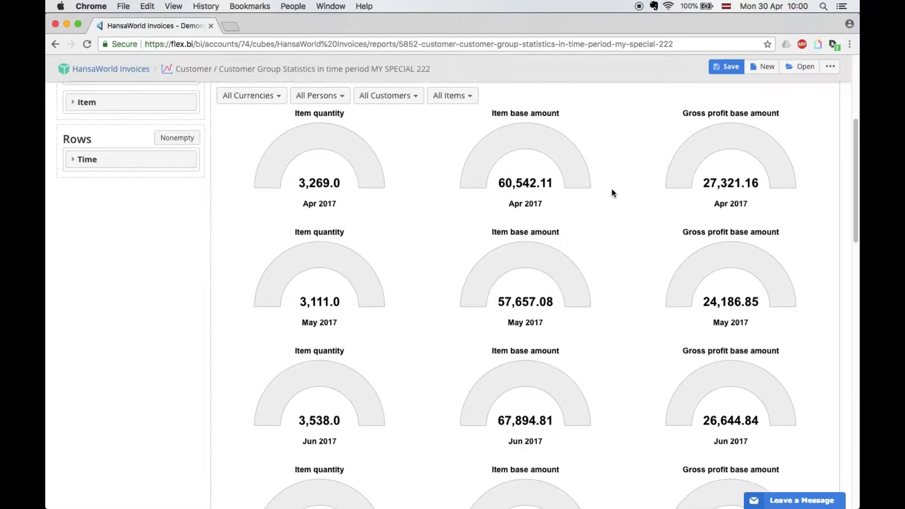
# Step: Remove the Item quantity measure from the gauge chart
pyautogui.scroll(2, 612, 189)
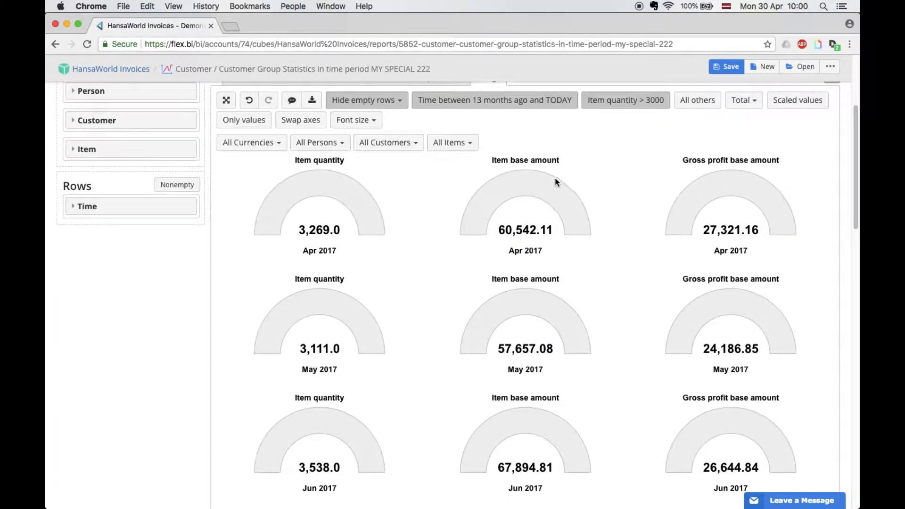
pyautogui.click(329, 160)
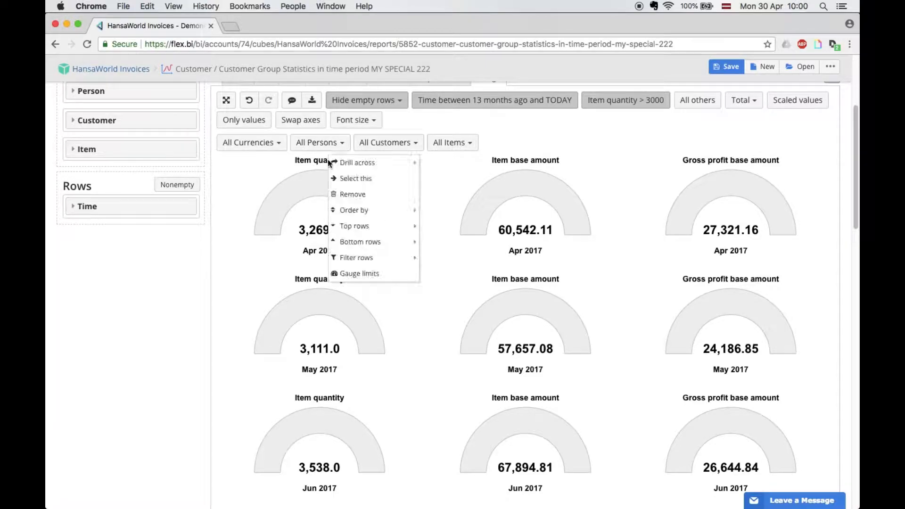
pyautogui.click(356, 195)
pyautogui.scroll(2, 356, 194)
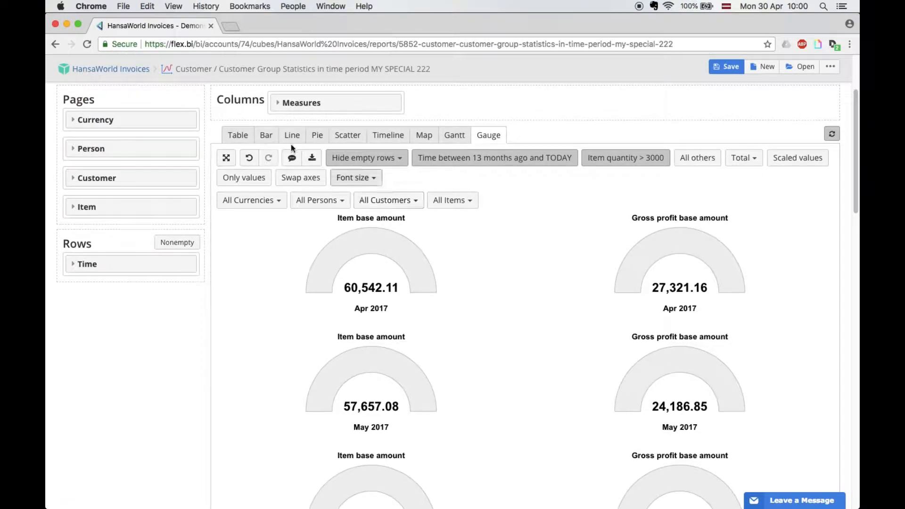
# Step: Remove the Item base amount column in the table view and display the remaining measure as gauges
pyautogui.click(226, 135)
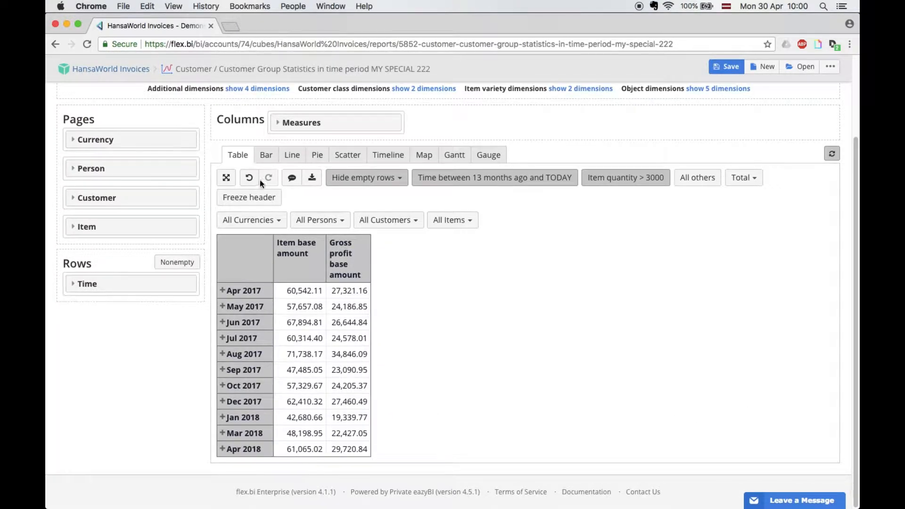
pyautogui.click(305, 256)
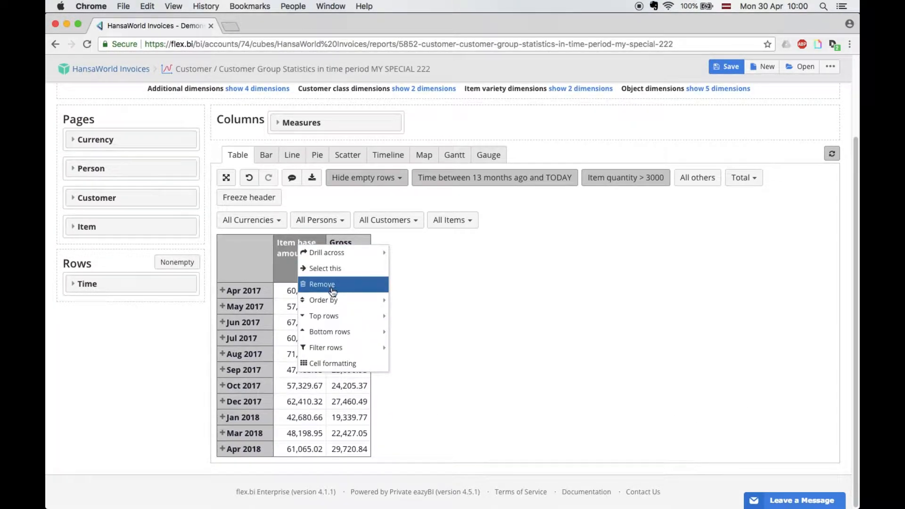
pyautogui.click(333, 284)
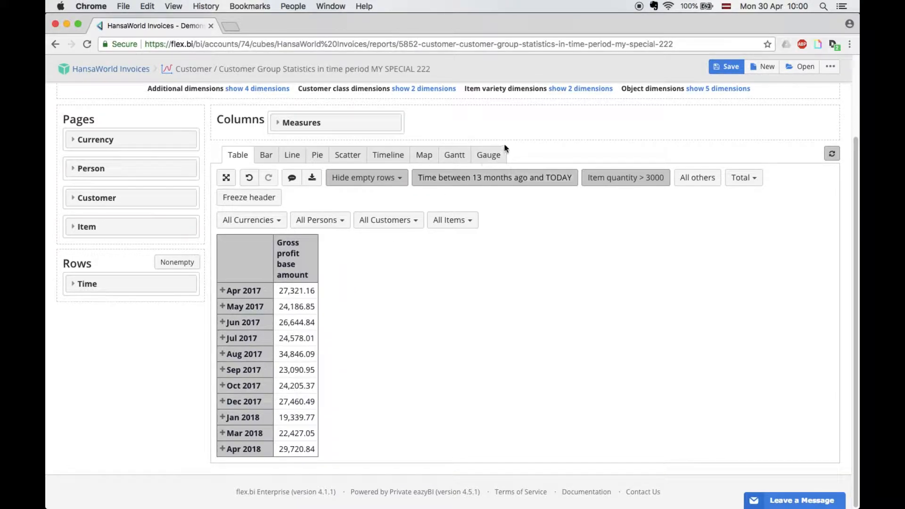
pyautogui.click(499, 156)
pyautogui.scroll(-10, 567, 209)
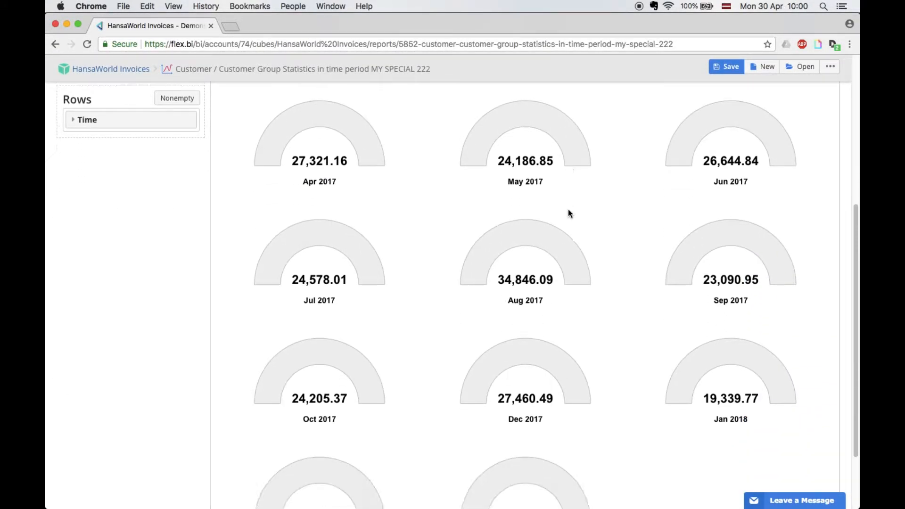
# Step: Open the gauge limits for Gross profit base amount and set the first limit to 10000 with the default color
pyautogui.scroll(5, 568, 213)
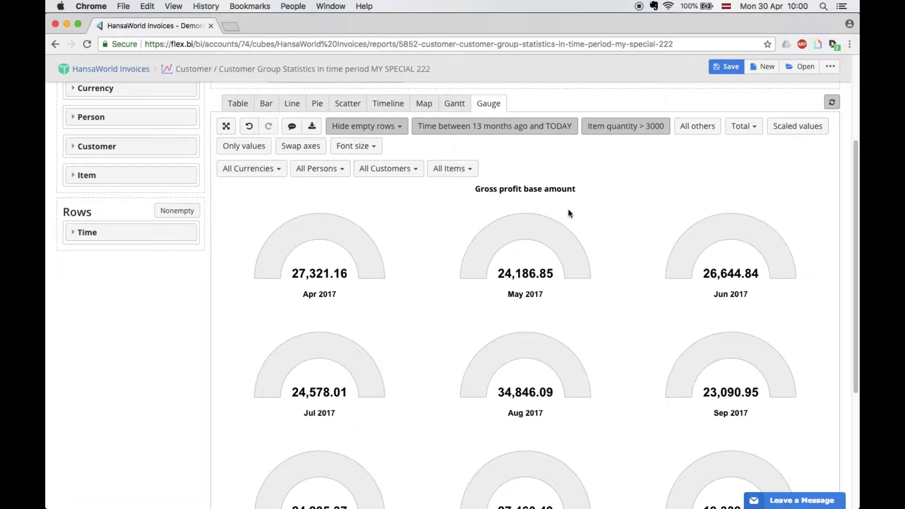
pyautogui.click(503, 189)
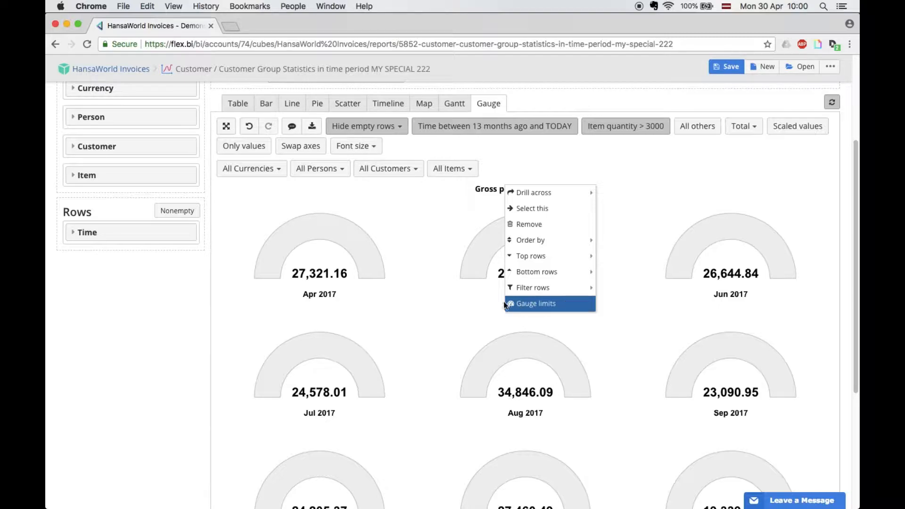
pyautogui.click(566, 305)
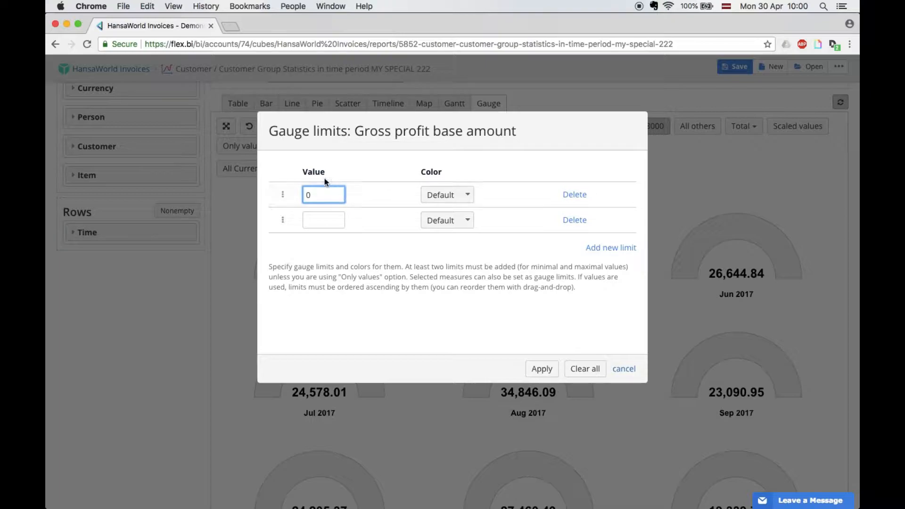
pyautogui.click(467, 196)
pyautogui.click(467, 200)
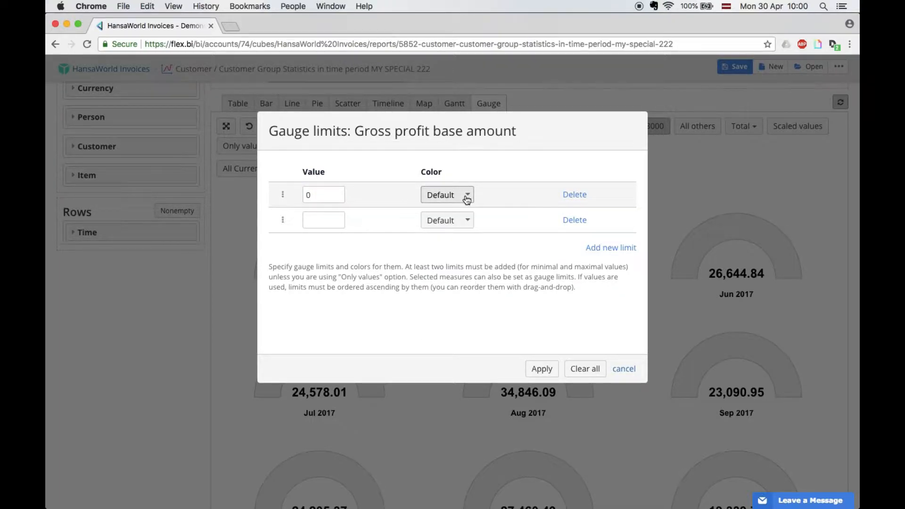
pyautogui.doubleClick(333, 195)
pyautogui.write('1')
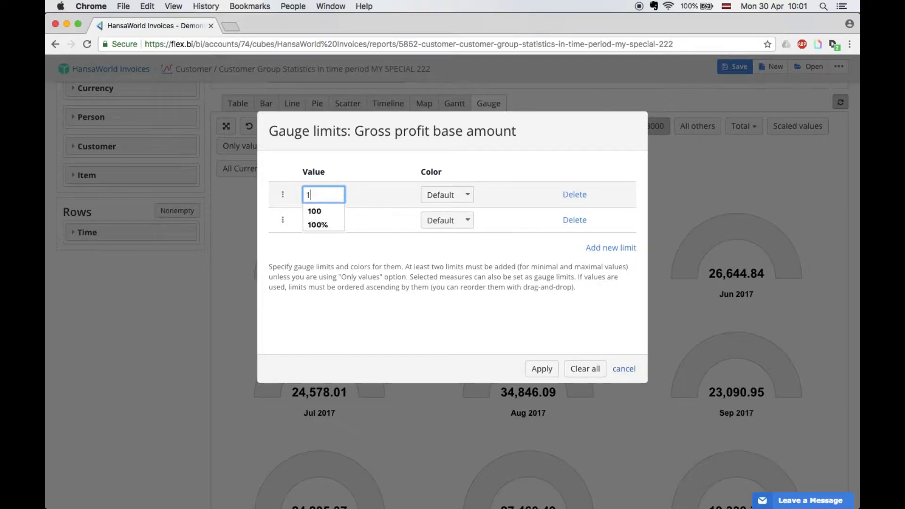
pyautogui.write('0000')
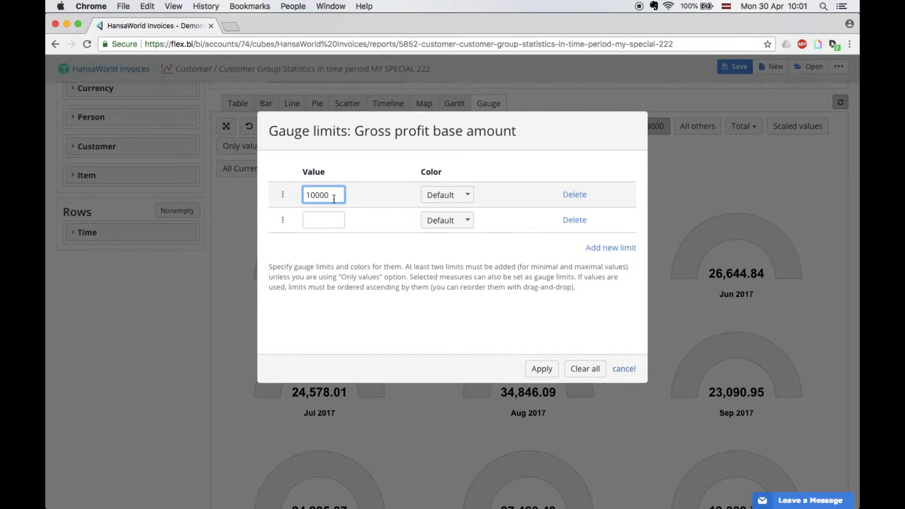
# Step: Set the second gauge limit to 20000 in red and add a third limit of 30000 in light green
pyautogui.click(322, 220)
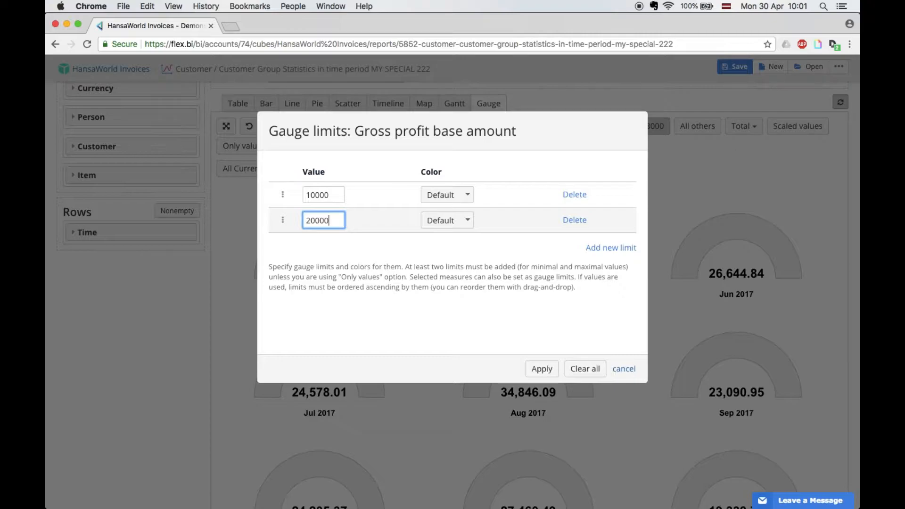
pyautogui.click(429, 220)
pyautogui.click(457, 269)
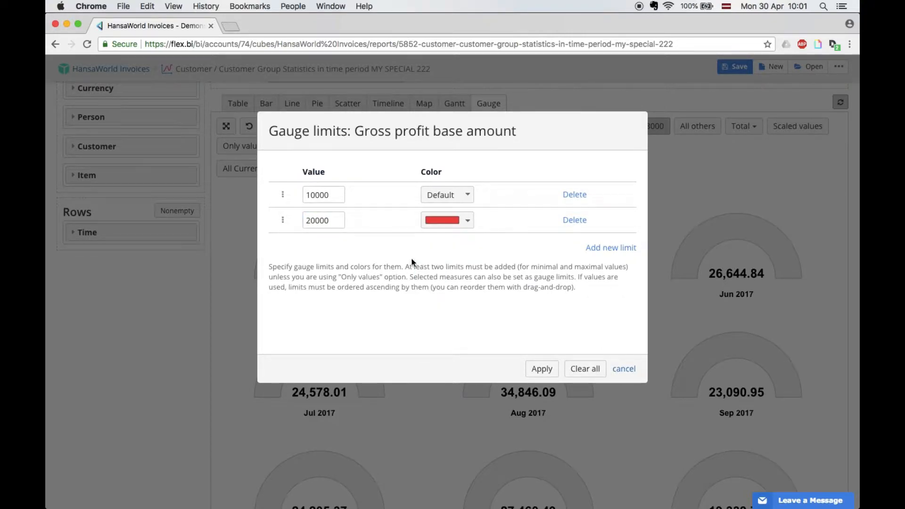
pyautogui.click(592, 255)
pyautogui.click(324, 241)
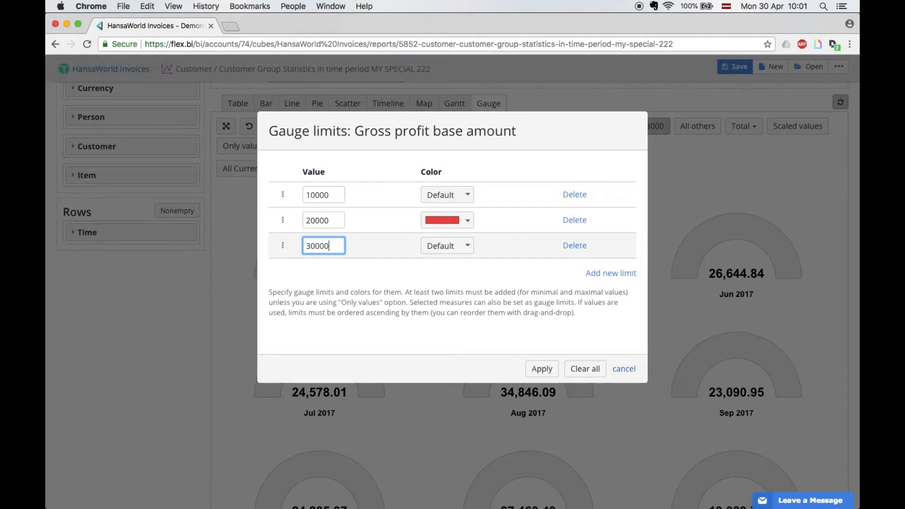
pyautogui.click(444, 246)
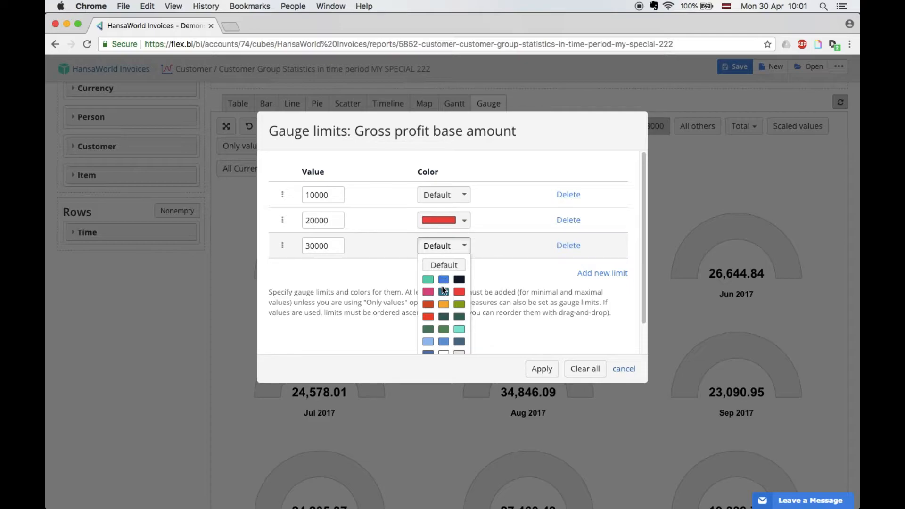
pyautogui.click(429, 280)
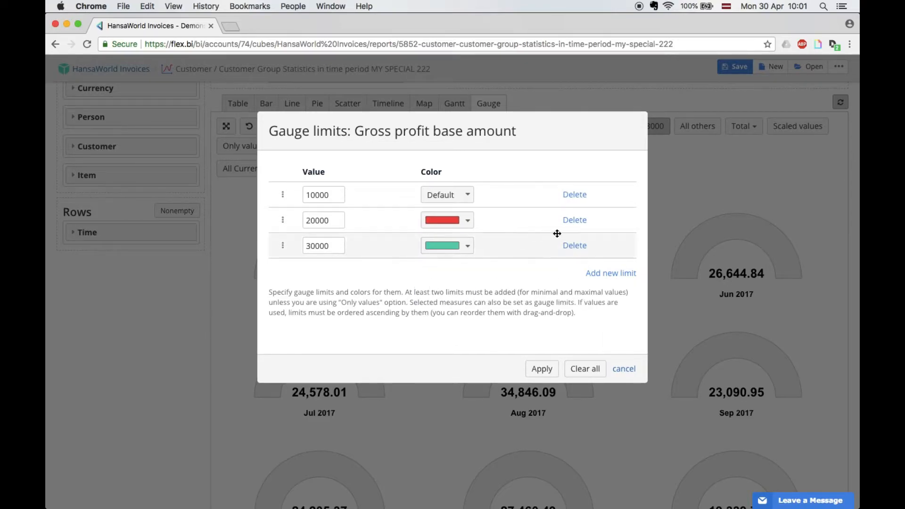
# Step: Add a fourth gauge limit of 40000 in near-black, apply the limits and review the colored gauges
pyautogui.click(588, 270)
pyautogui.click(323, 271)
pyautogui.write('40000')
pyautogui.click(441, 272)
pyautogui.scroll(-1, 443, 273)
pyautogui.click(458, 275)
pyautogui.click(541, 369)
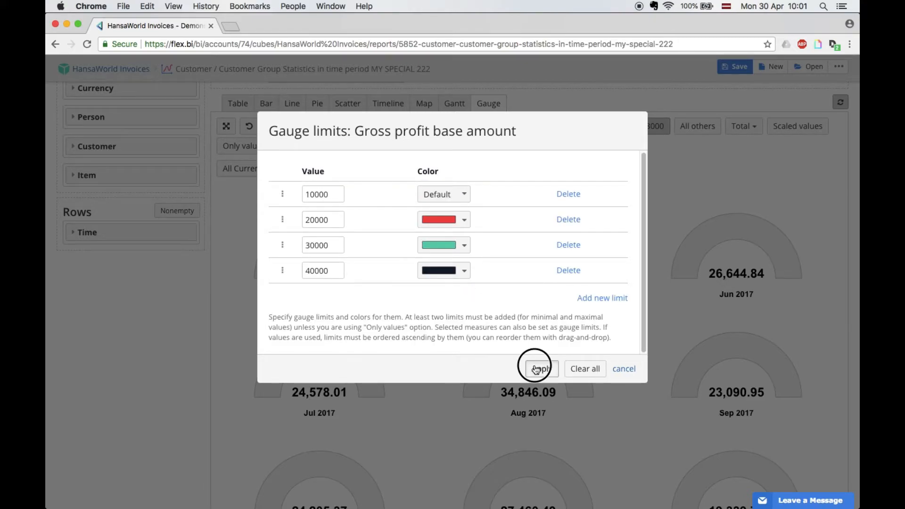
pyautogui.scroll(-3, 629, 312)
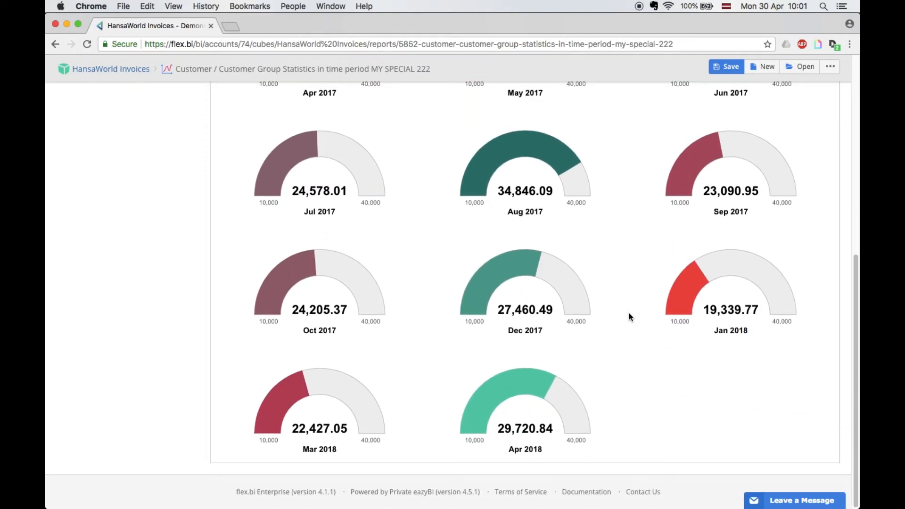
pyautogui.scroll(2, 629, 317)
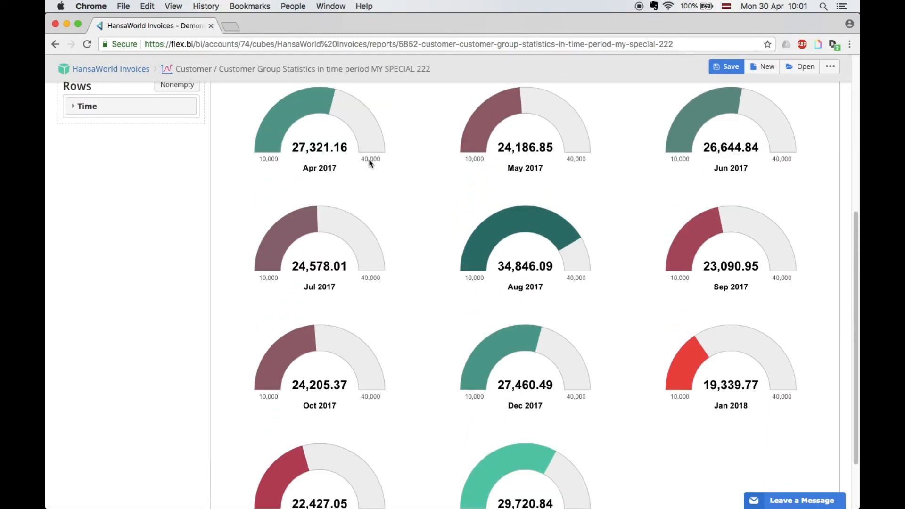
pyautogui.scroll(-1, 447, 170)
pyautogui.scroll(10, 447, 171)
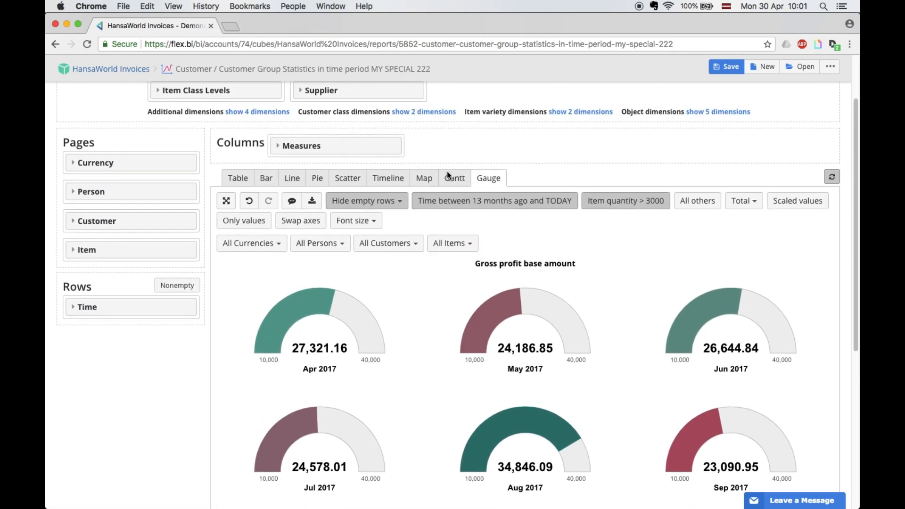